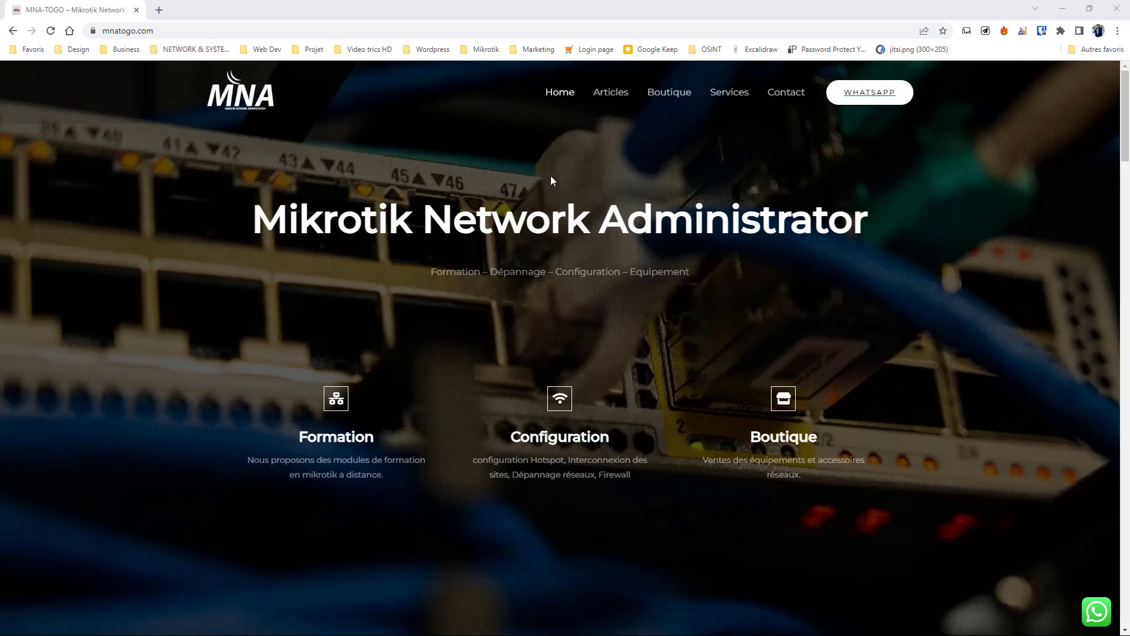
Open the article "Bloquer les téléchargements BitTorrent" on the MNA site and go to its Layer 7 regex and port lists.
left_click(610, 97)
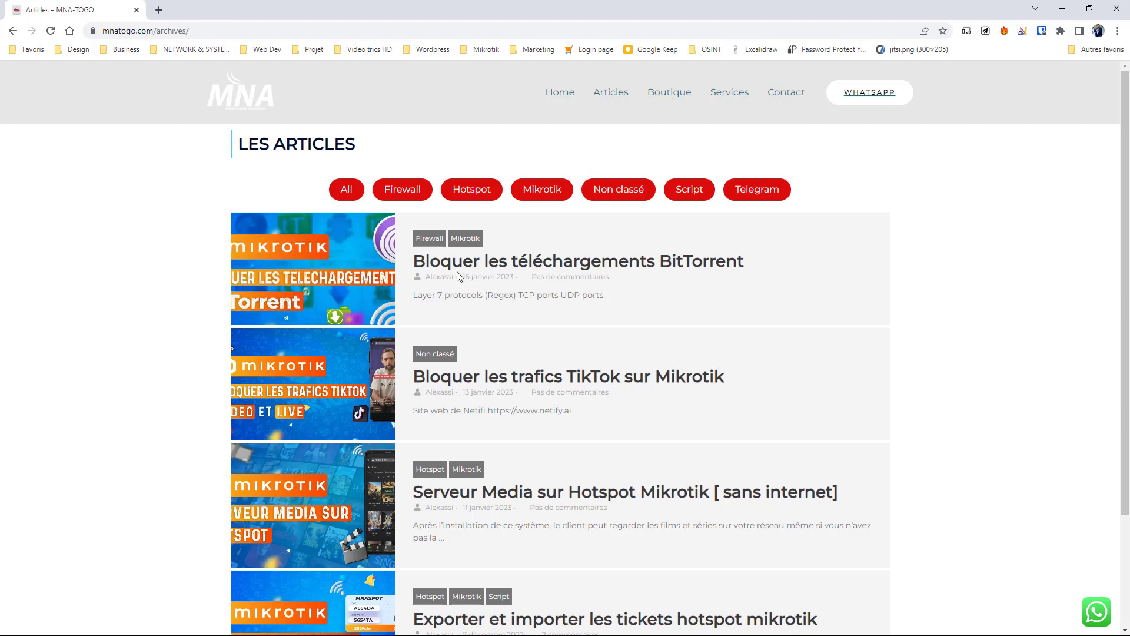
left_click(526, 268)
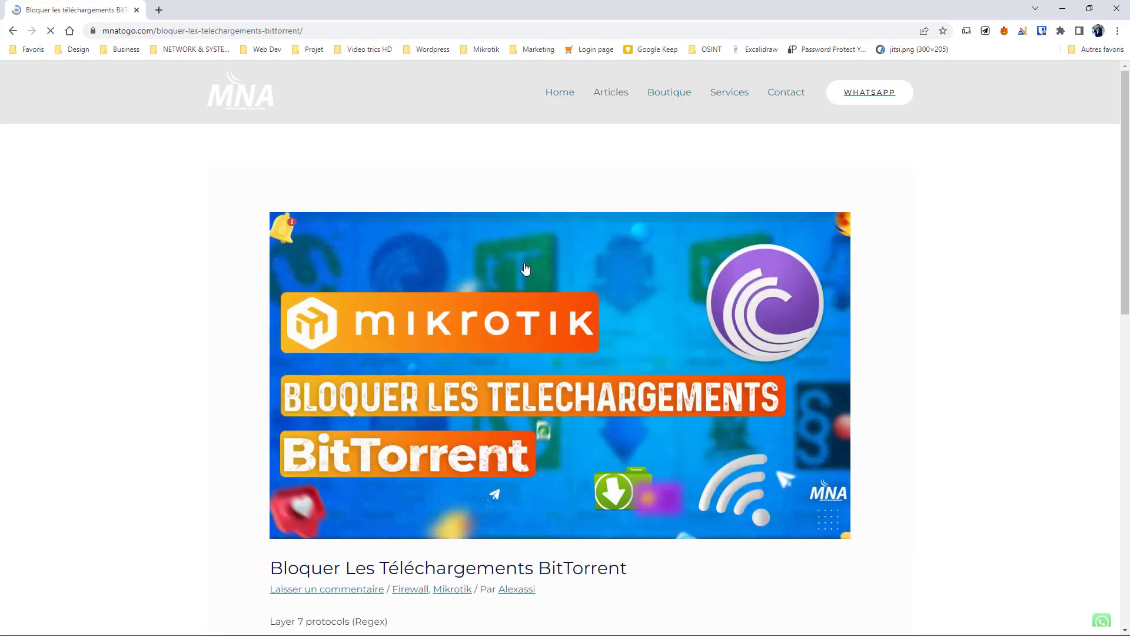
scroll(458, 277, "down", 5)
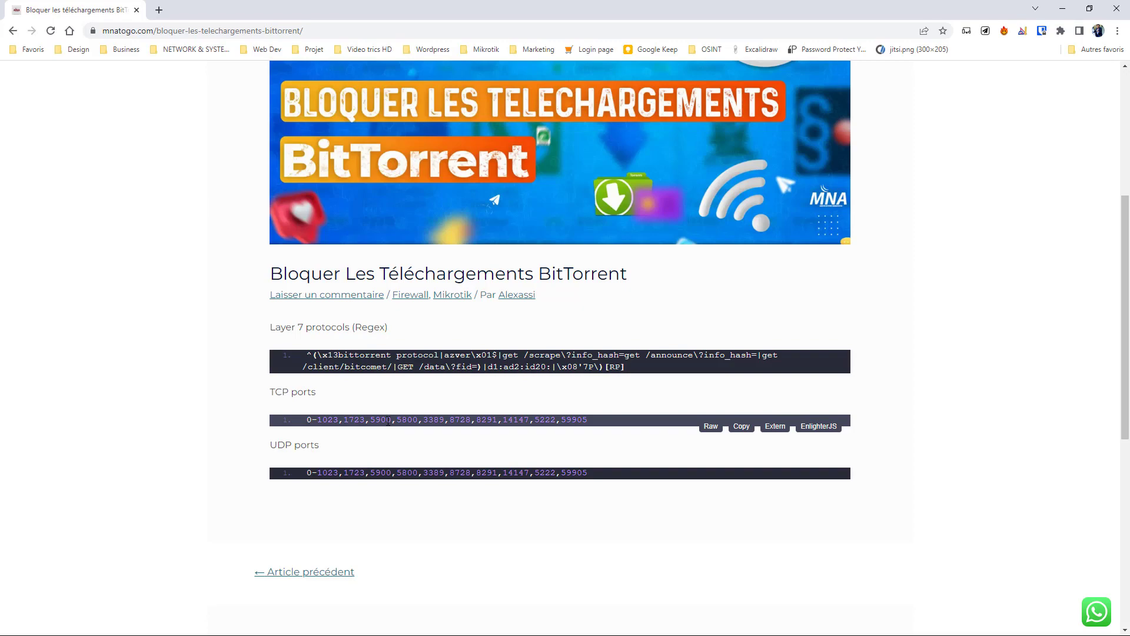
Switch to WinBox and open the Layer7 Protocols list of the IP firewall.
left_click_drag(839, 4, 805, 91)
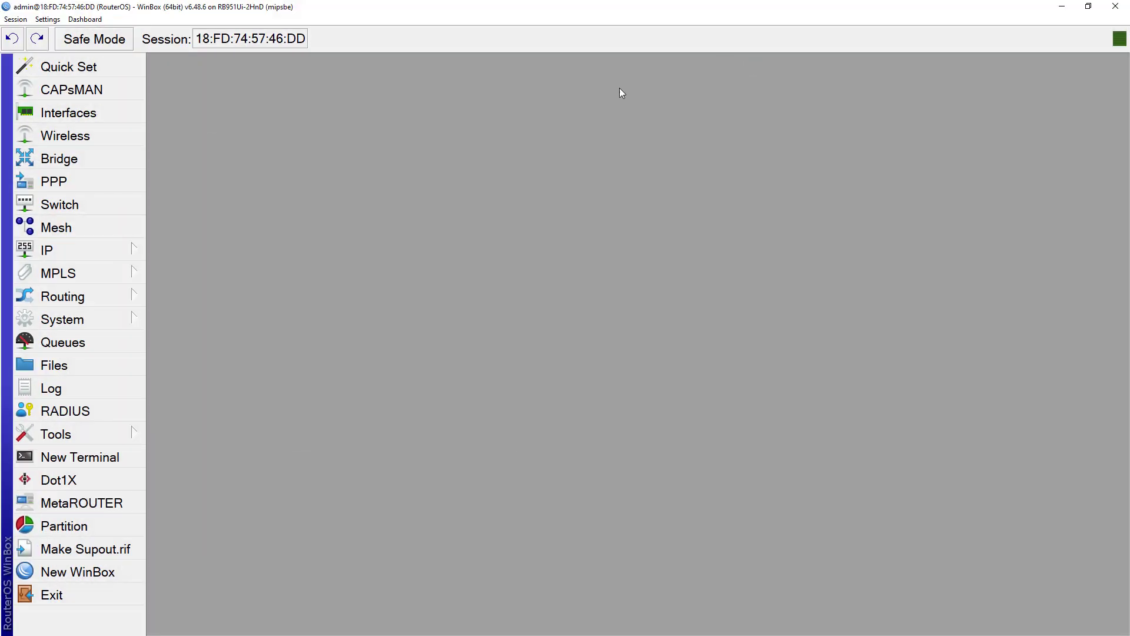
left_click(109, 252)
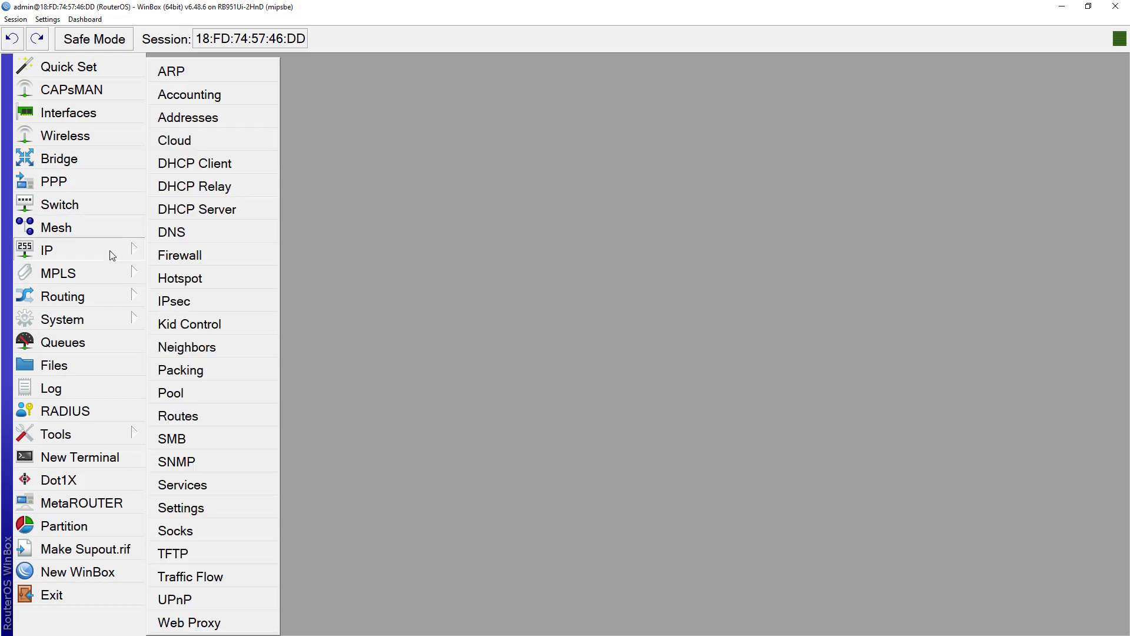
left_click(179, 259)
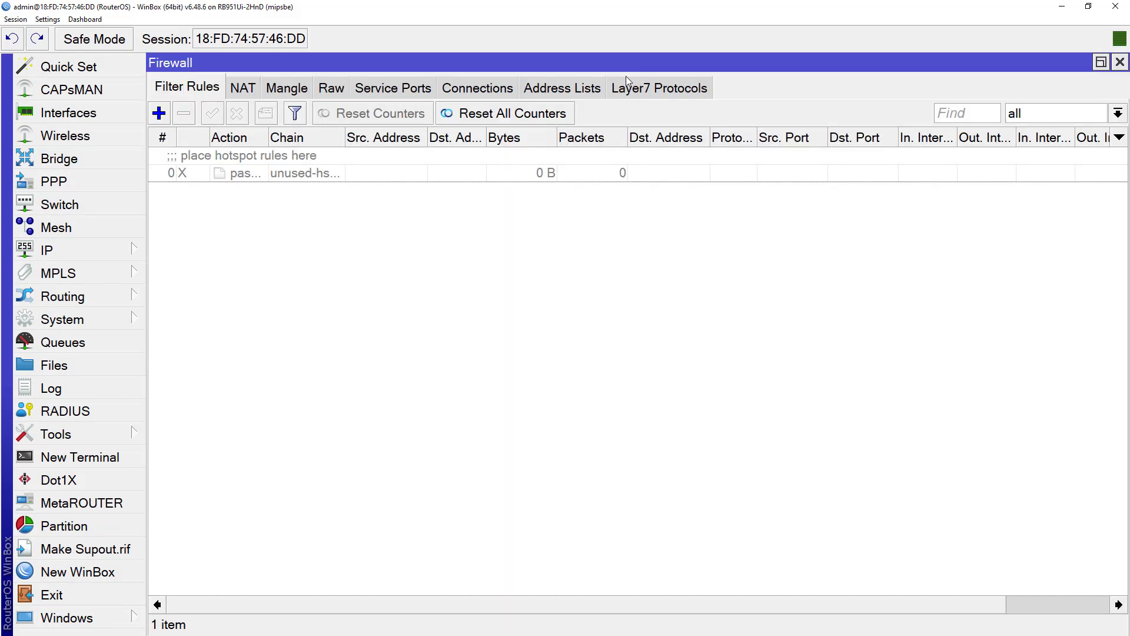
left_click(642, 89)
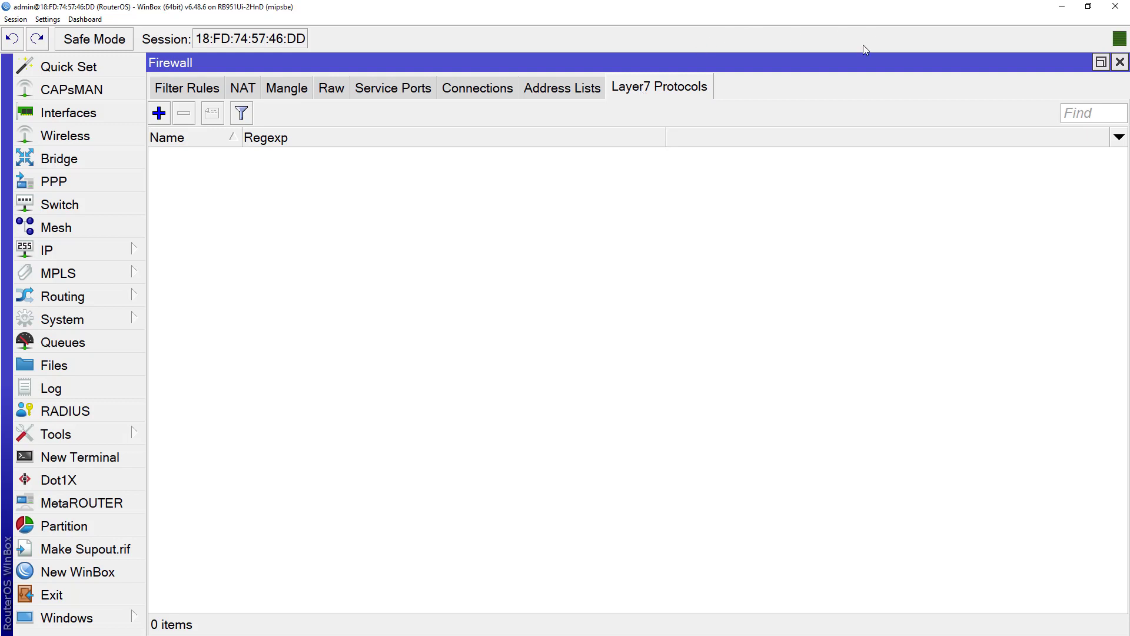
Copy the Layer 7 regex from the BitTorrent article in the browser and switch back to WinBox.
left_click(1062, 7)
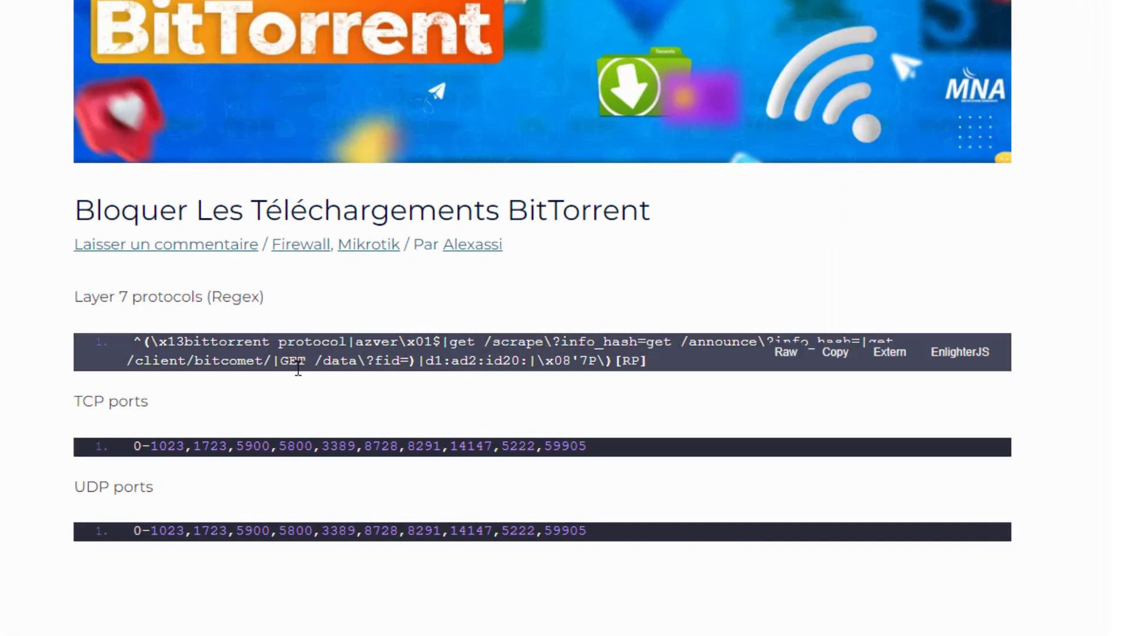
left_click(833, 353)
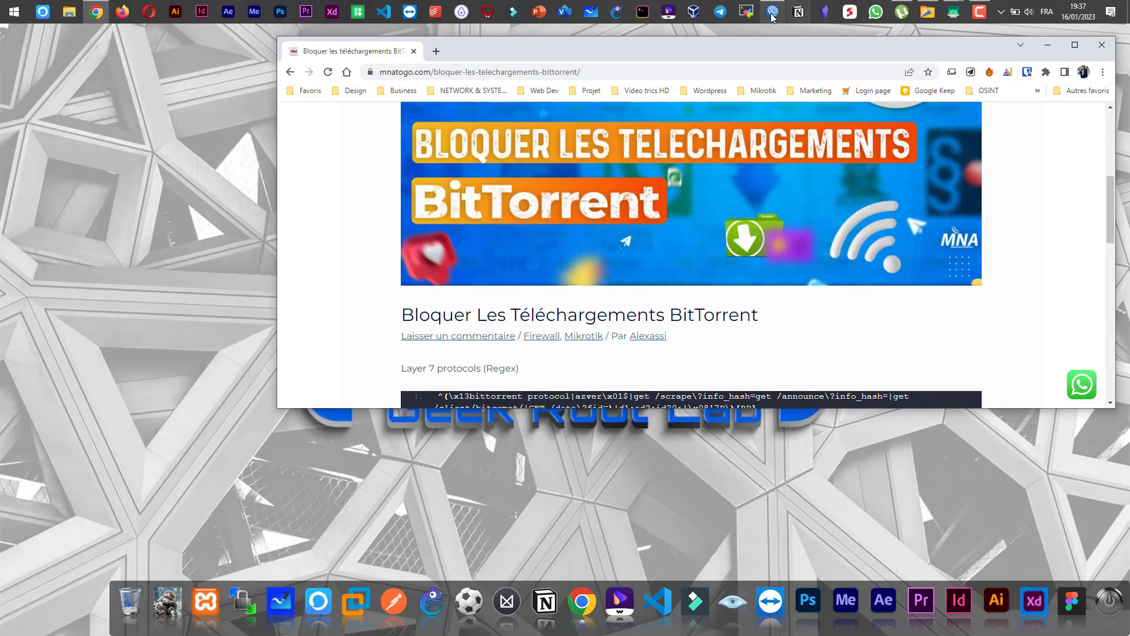
left_click(774, 13)
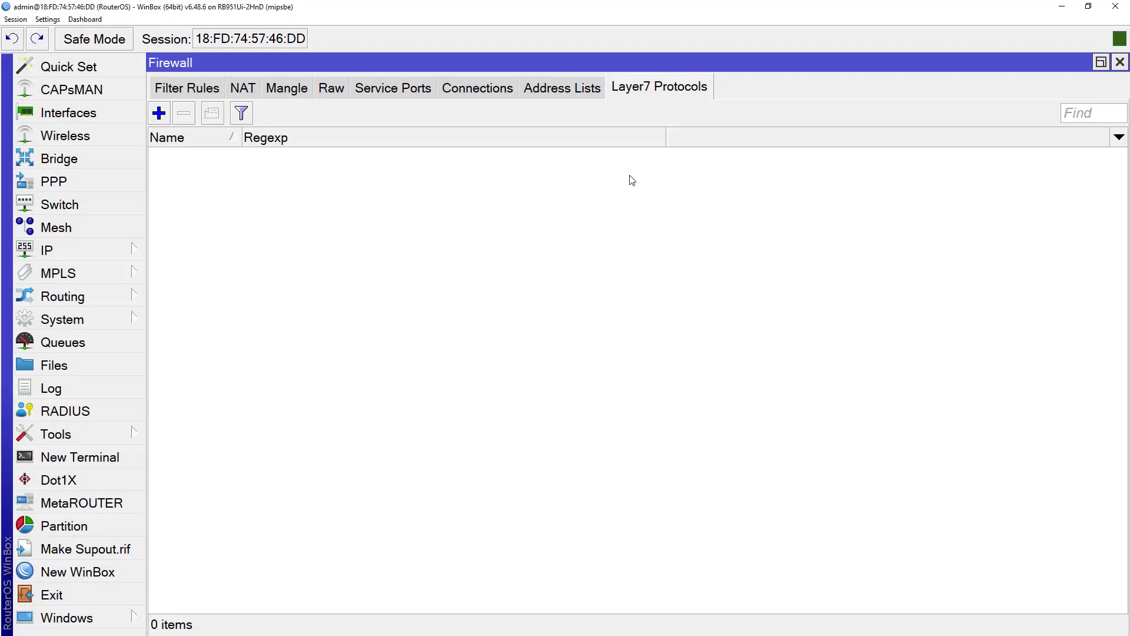
Add a firewall L7 protocol named Torrent with the copied BitTorrent regex as its Regexp.
left_click(160, 114)
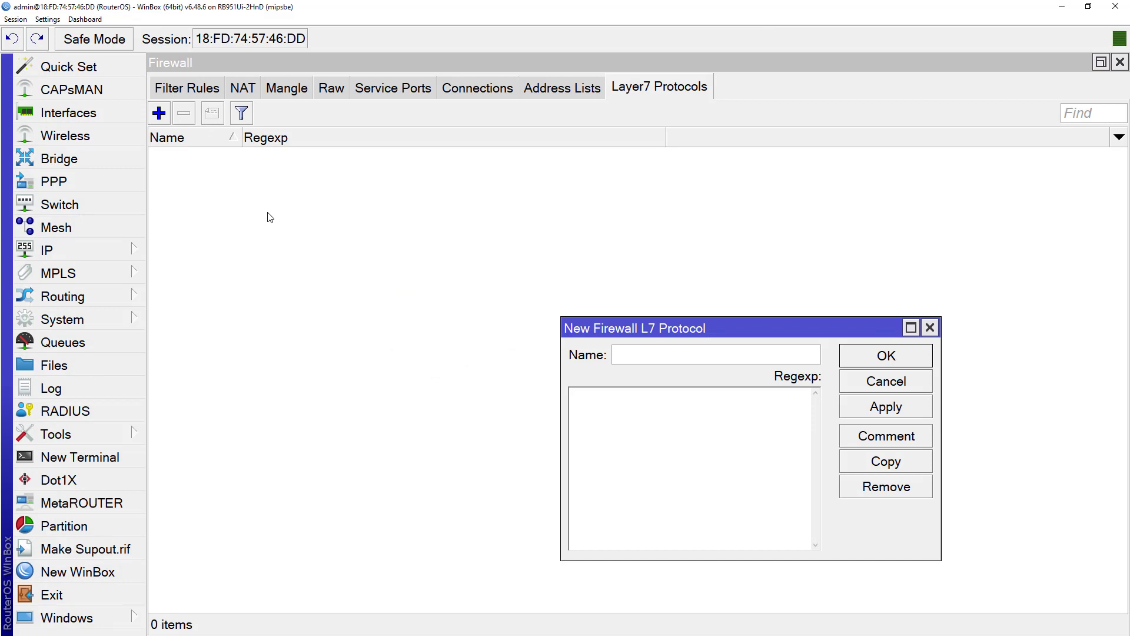
type("Torrent")
left_click(605, 417)
right_click(608, 416)
left_click(637, 458)
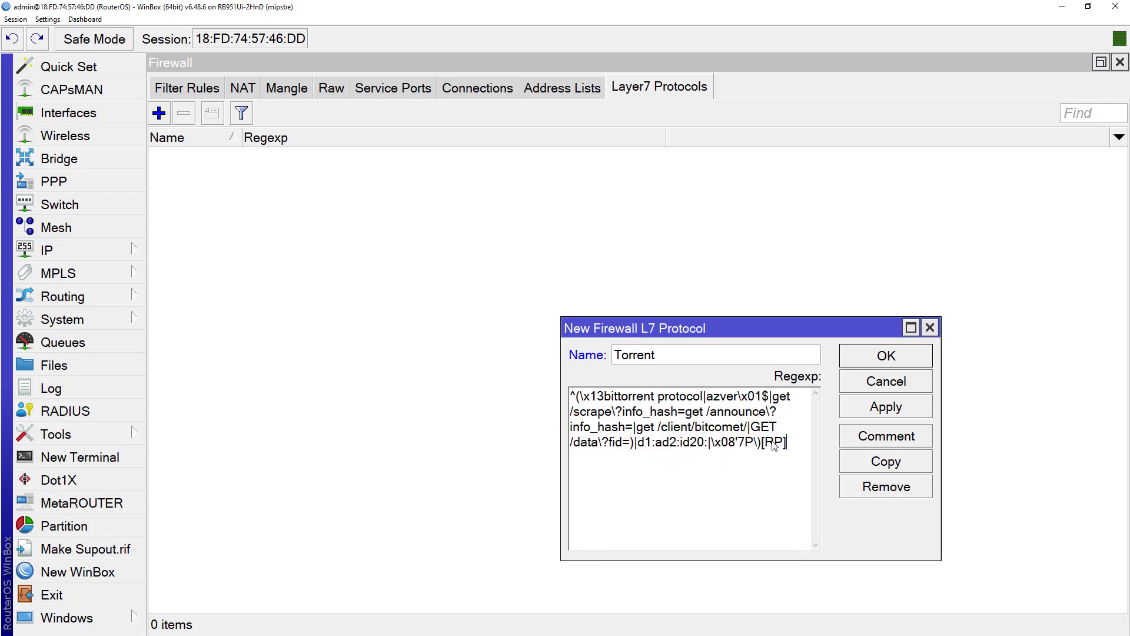
left_click(863, 406)
left_click(877, 361)
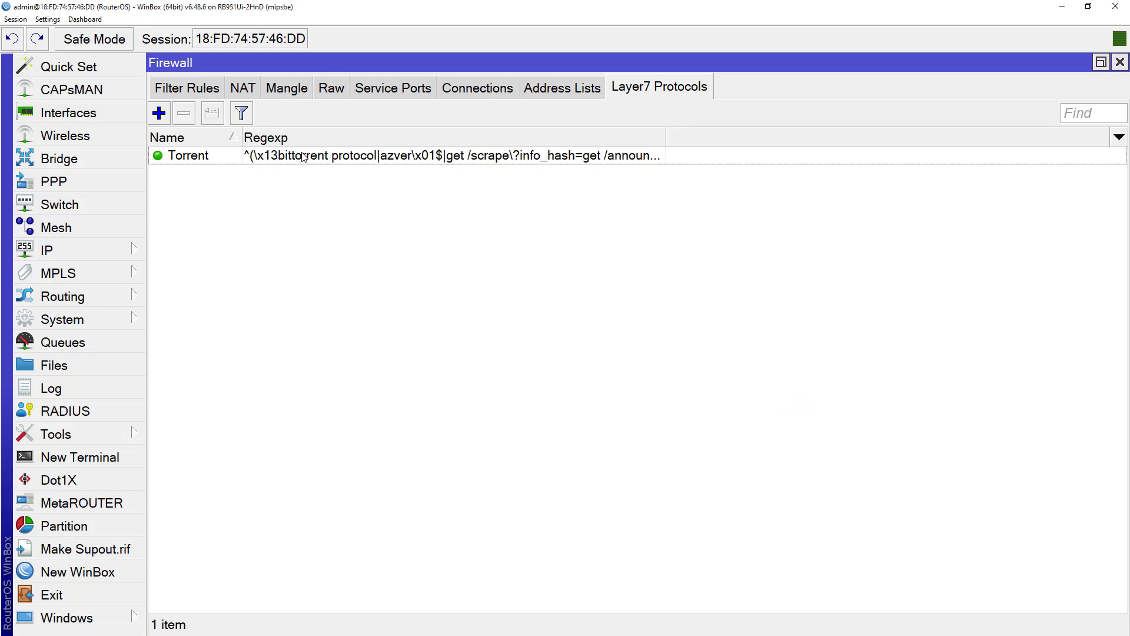
Start a new firewall filter rule on the forward chain with Bridge as its incoming interface.
left_click(206, 93)
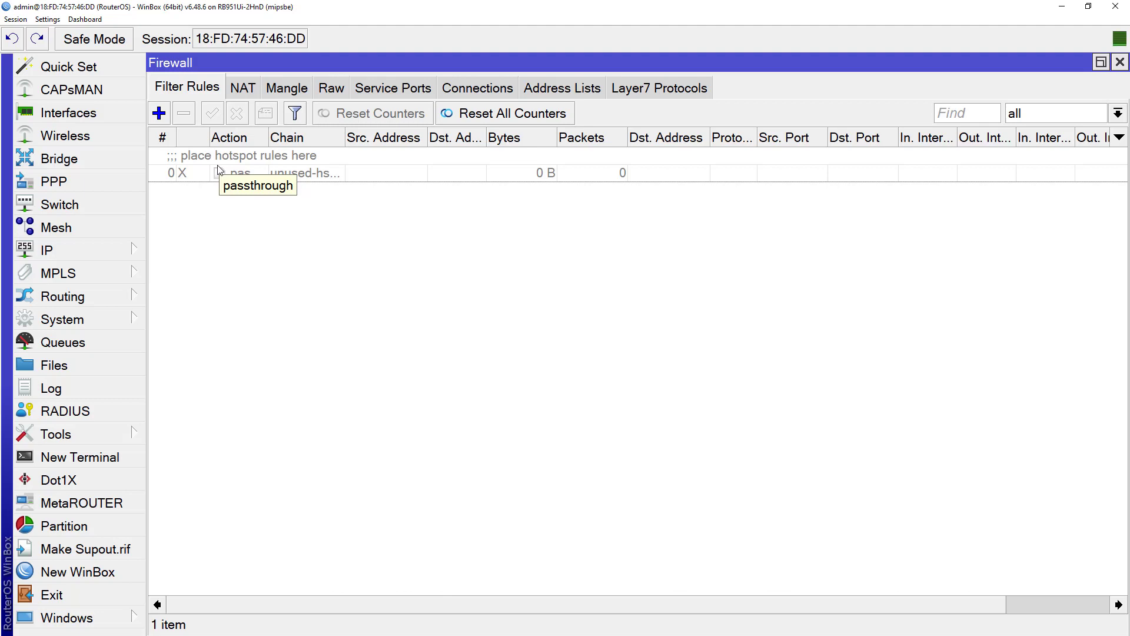
left_click(159, 113)
left_click(259, 95)
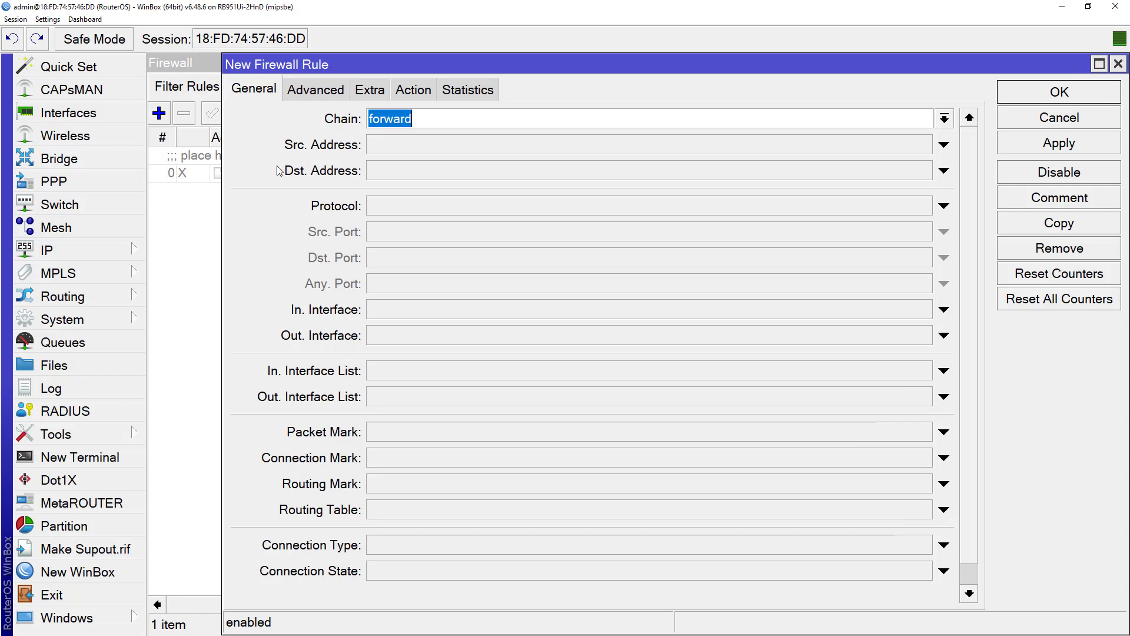
left_click(426, 120)
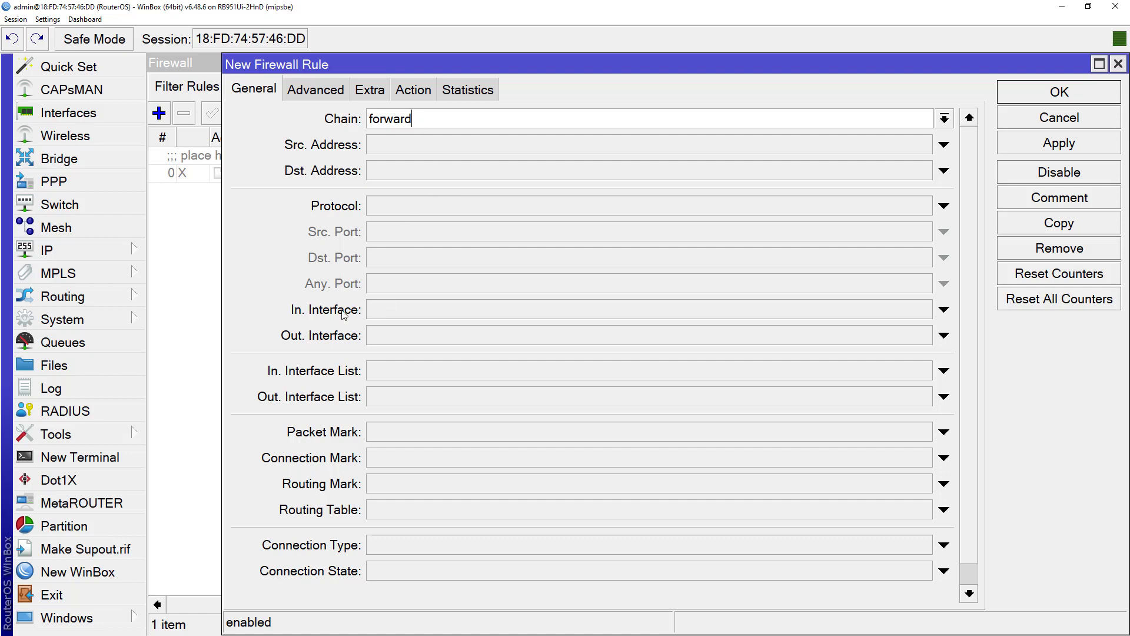
left_click(383, 315)
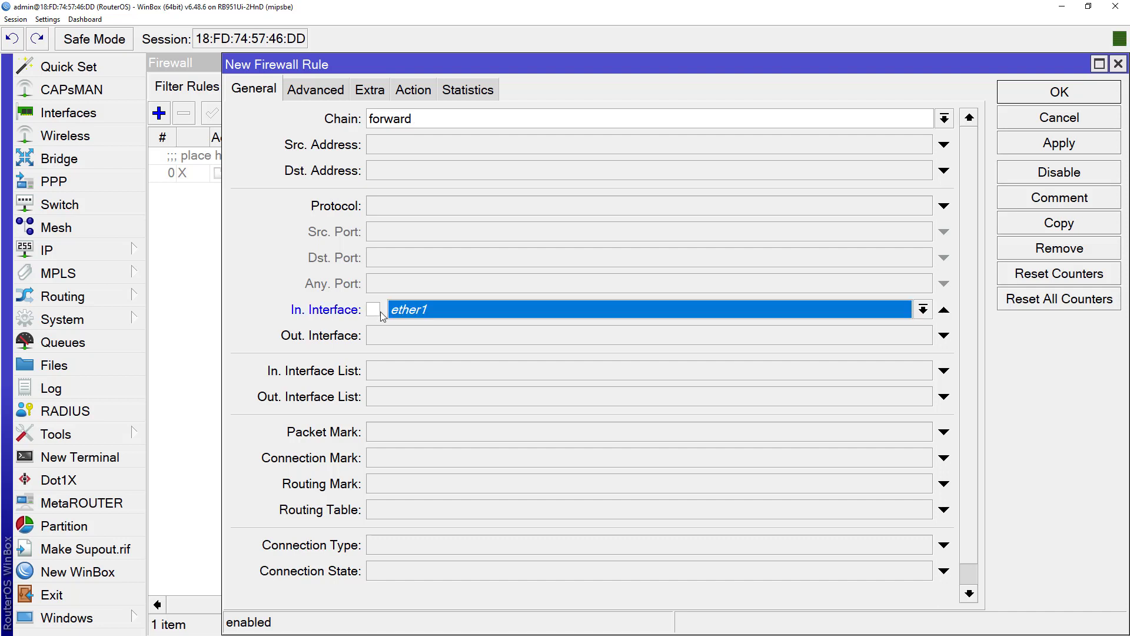
left_click(504, 309)
left_click(418, 330)
Set the new filter rule's Layer7 Protocol to Torrent.
left_click(315, 92)
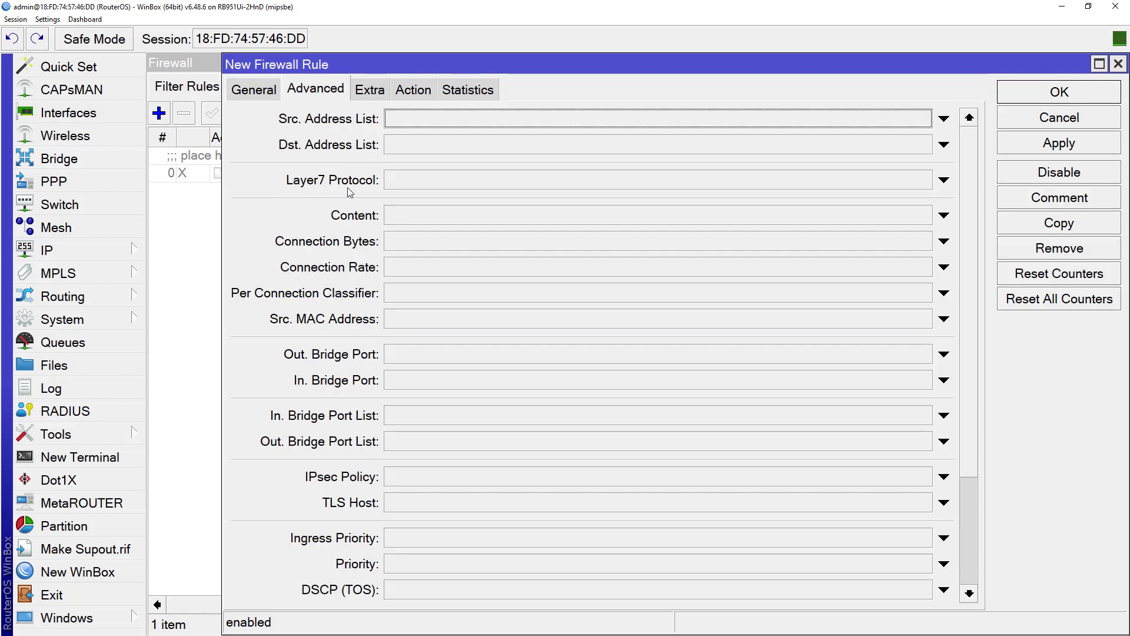
left_click(398, 180)
left_click(465, 182)
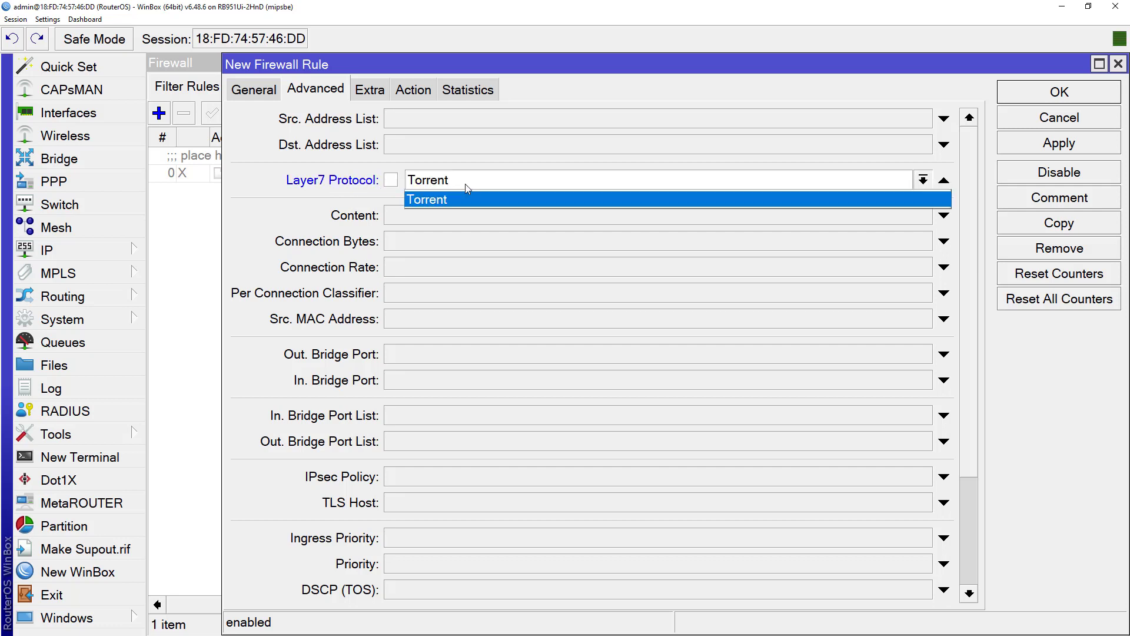
left_click(439, 204)
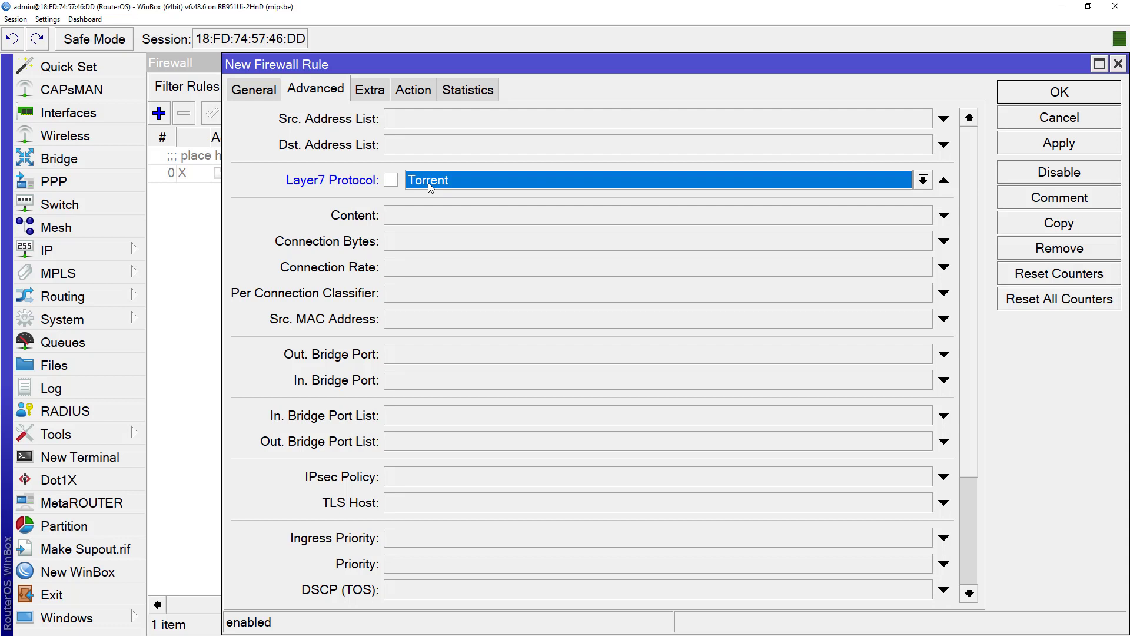
Set the rule's action to add src to address list, with address list Client Torrent and timeout 00:00:20, and apply it.
left_click(422, 94)
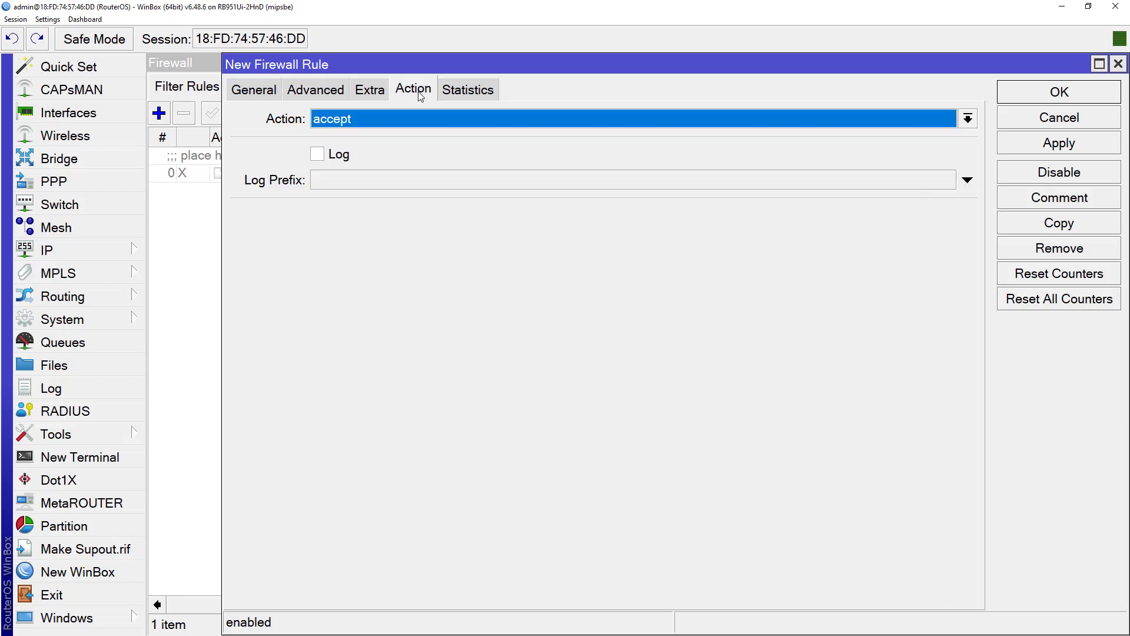
left_click(415, 122)
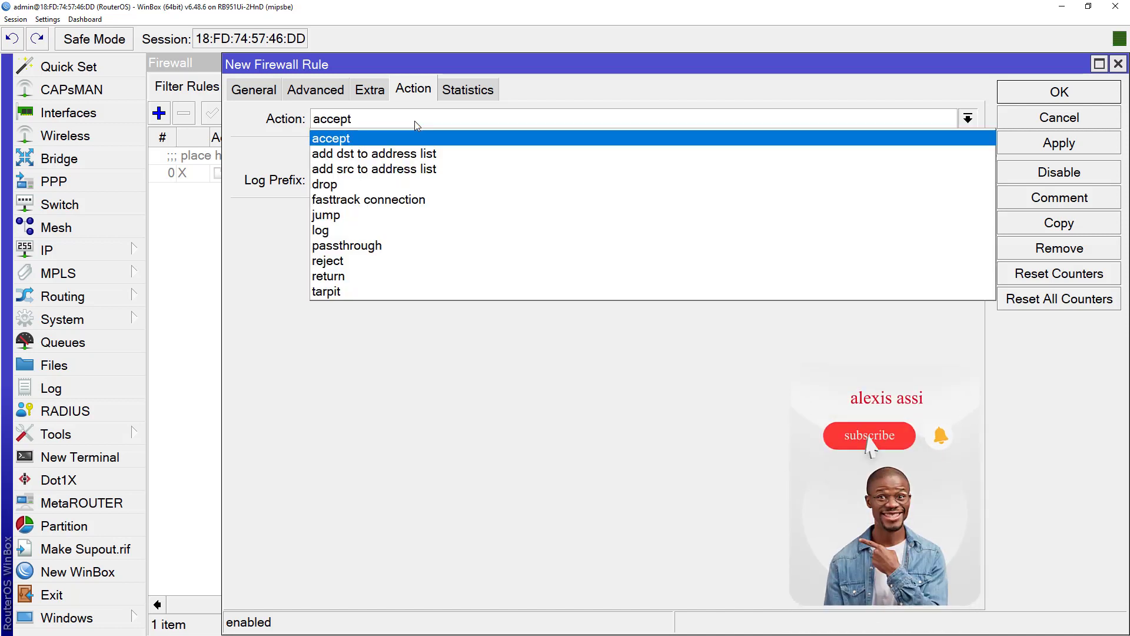
left_click(362, 170)
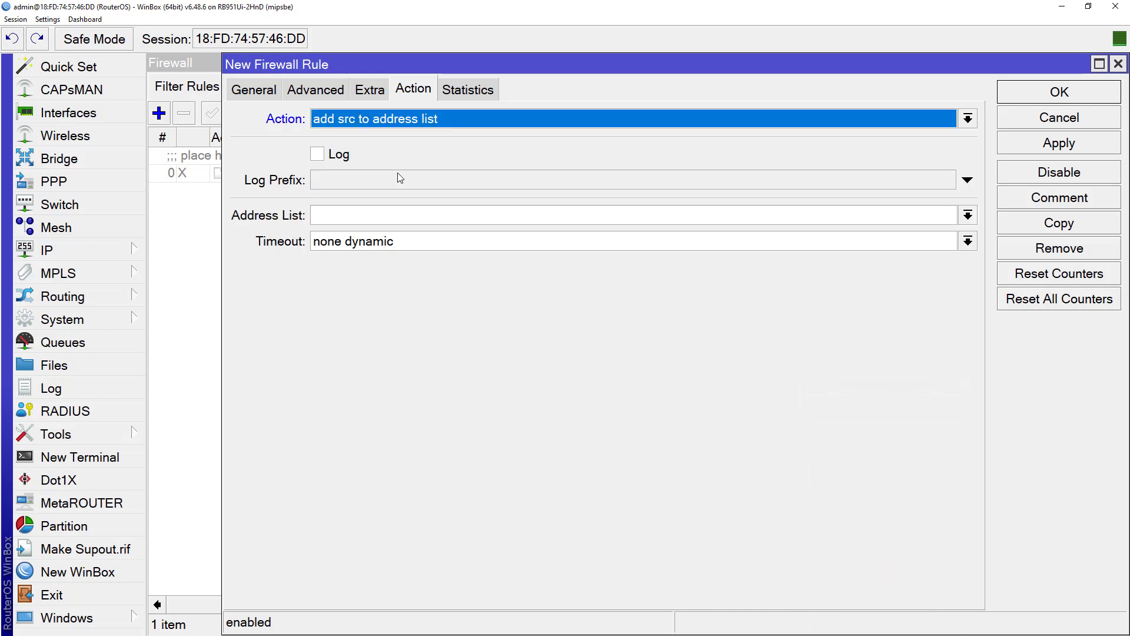
left_click(352, 216)
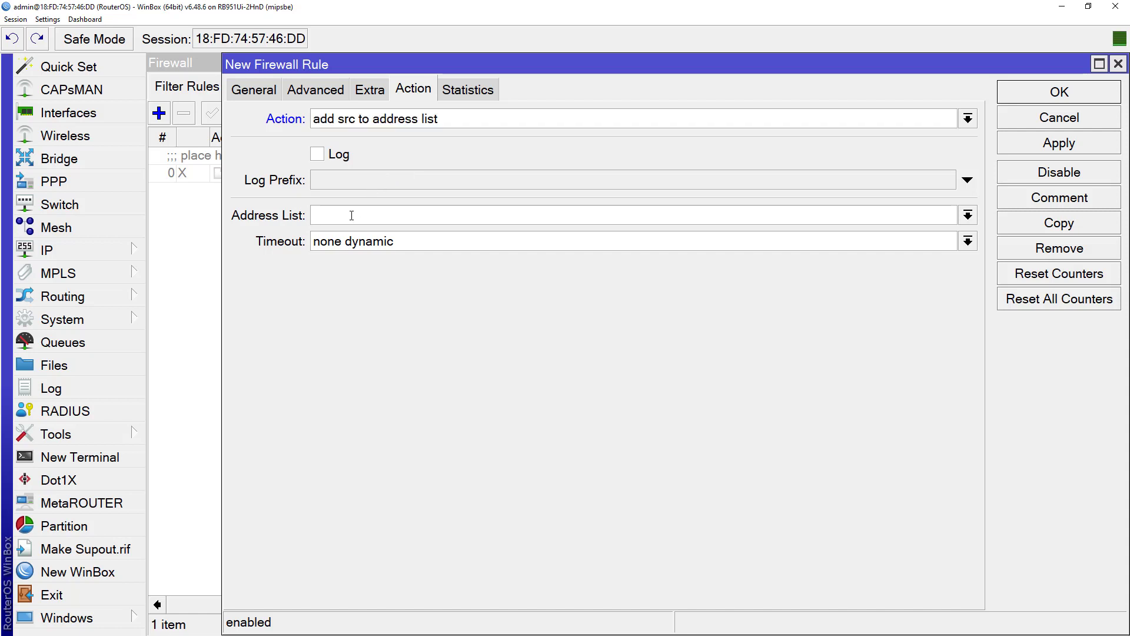
type("Client Torrent")
double_click(406, 244)
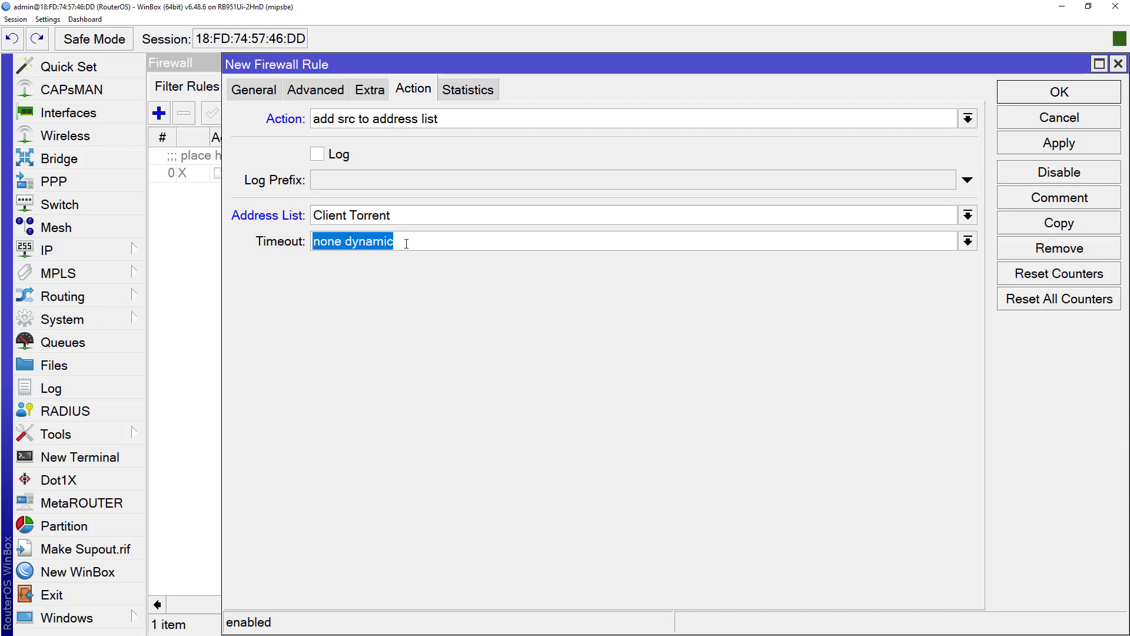
type("00:")
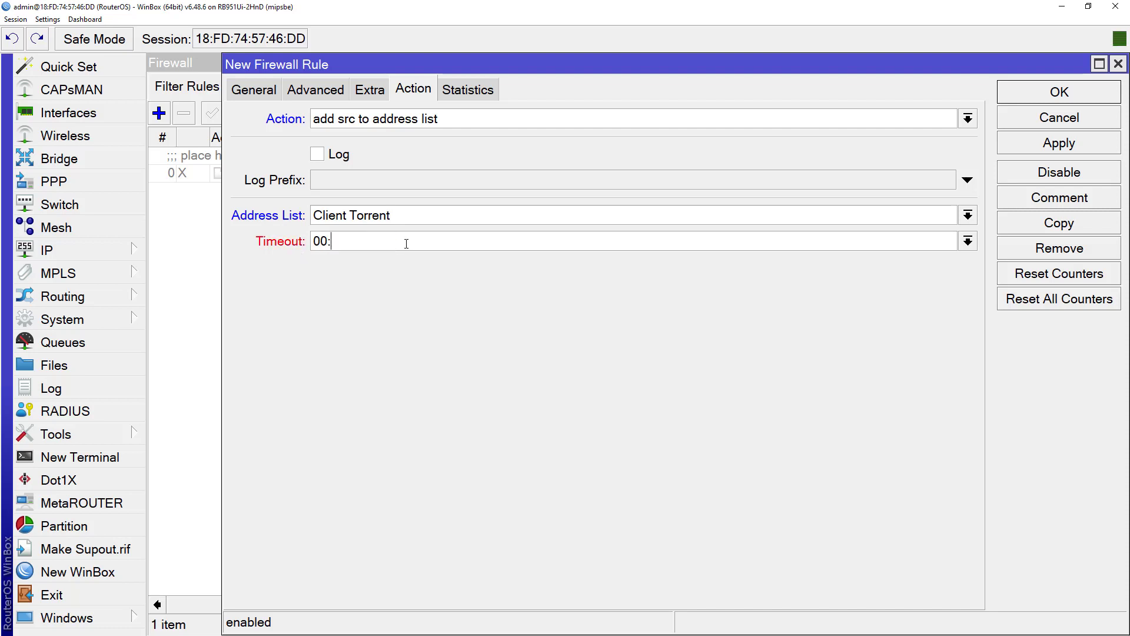
type("00:20")
left_click(1034, 150)
Add the comment "Client Torrent" to the firewall rule and save the rule.
left_click(1054, 202)
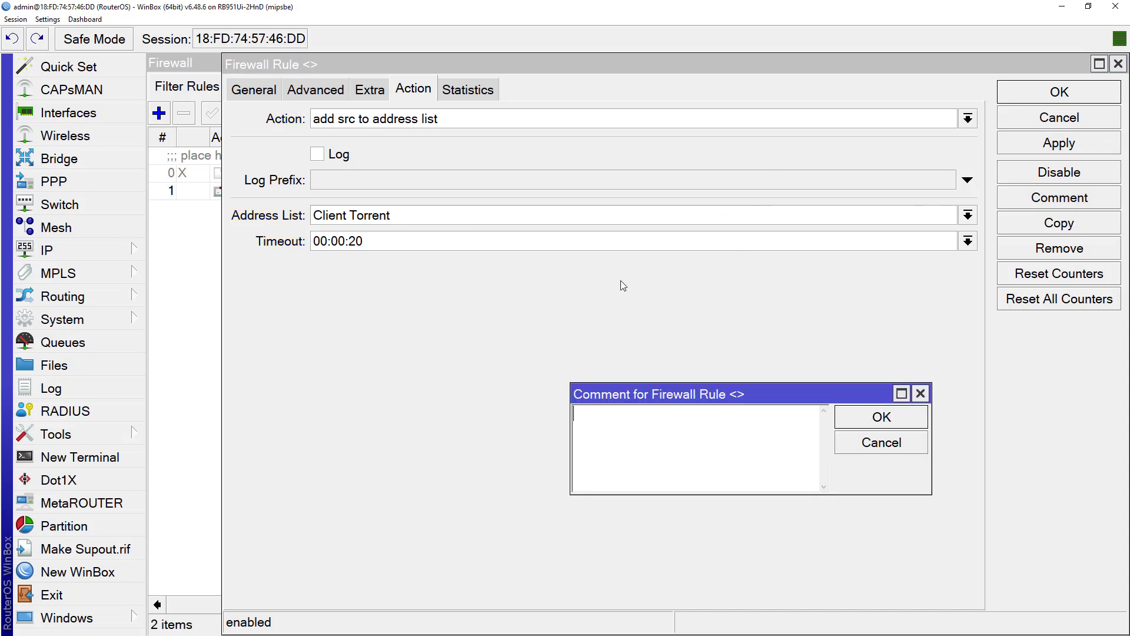
type("Client Torrent")
left_click(887, 419)
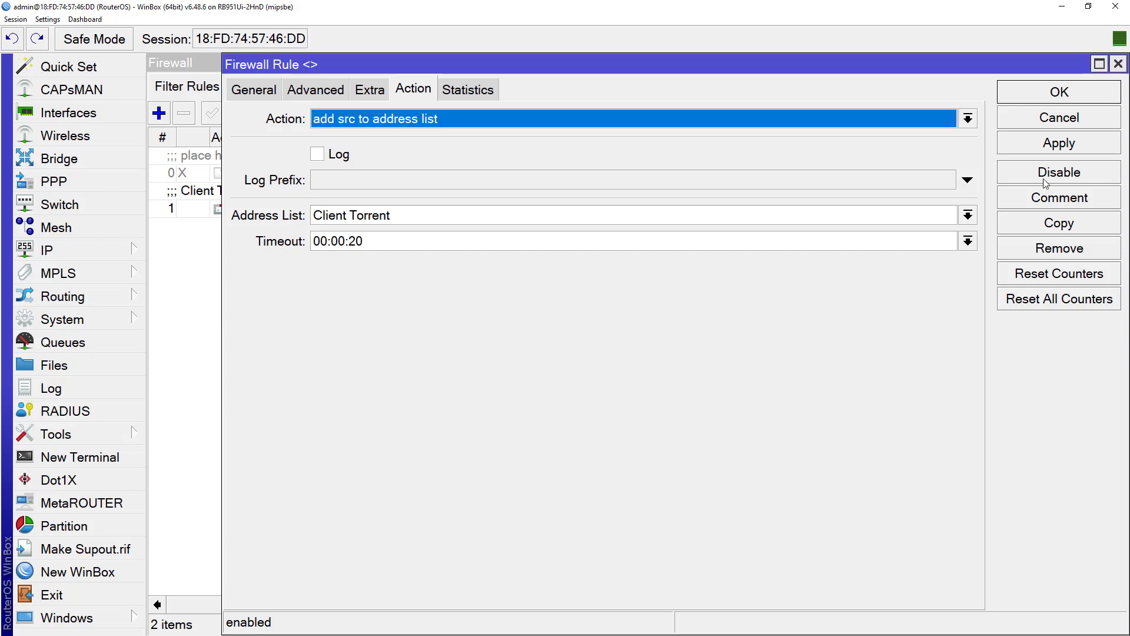
left_click(1031, 99)
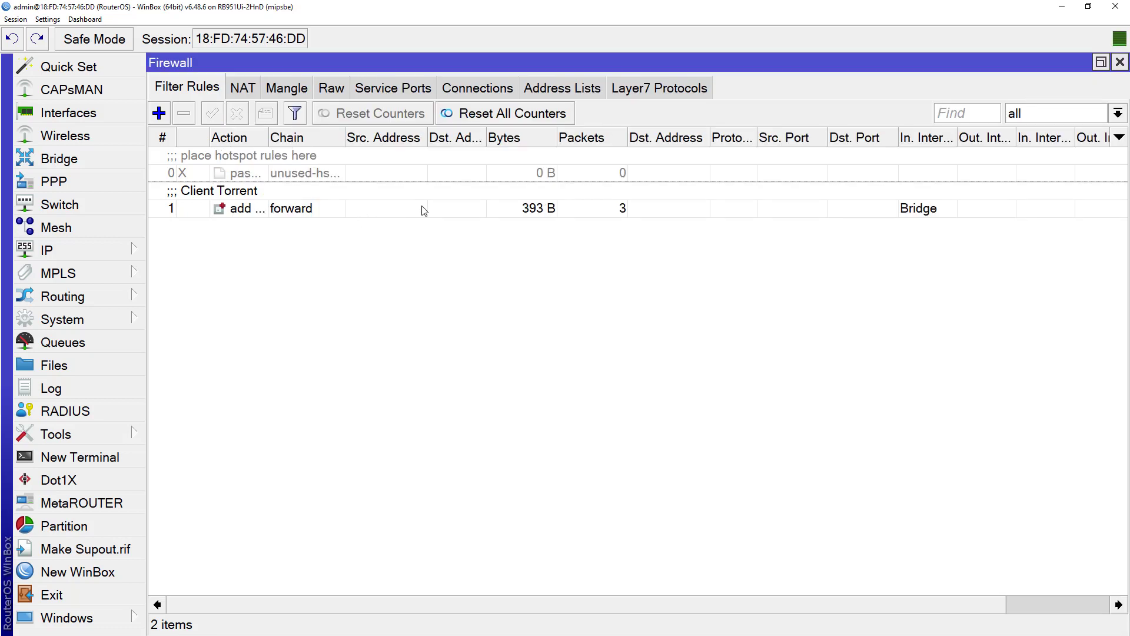
Check the firewall address lists for clients caught by the Client Torrent rule, widening the Name column to read the full list name.
left_click(454, 209)
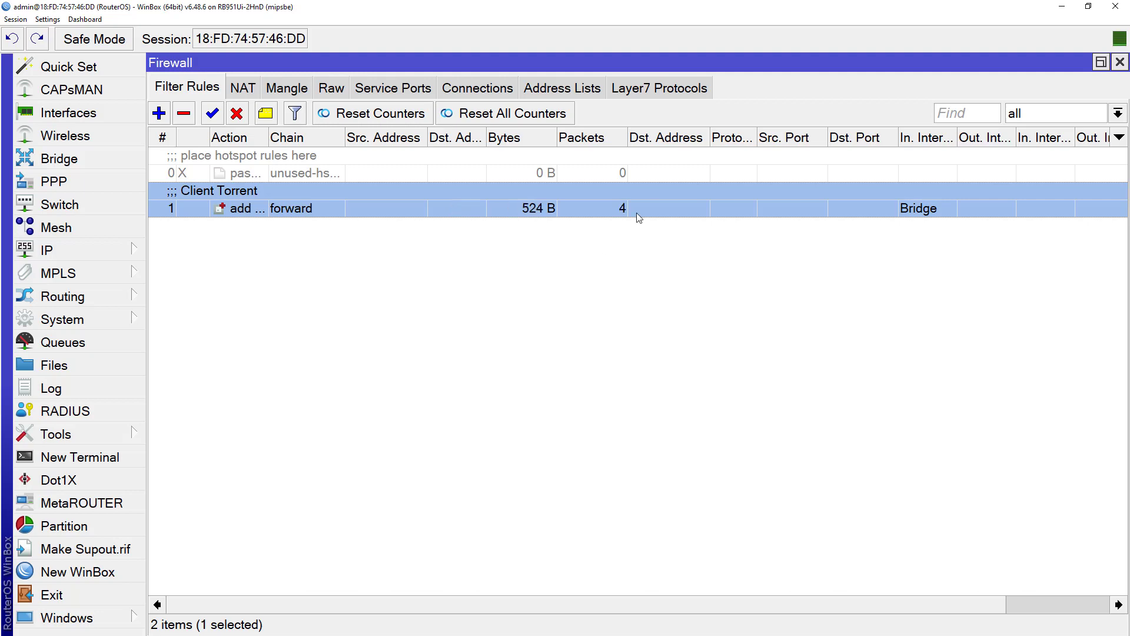
left_click(562, 91)
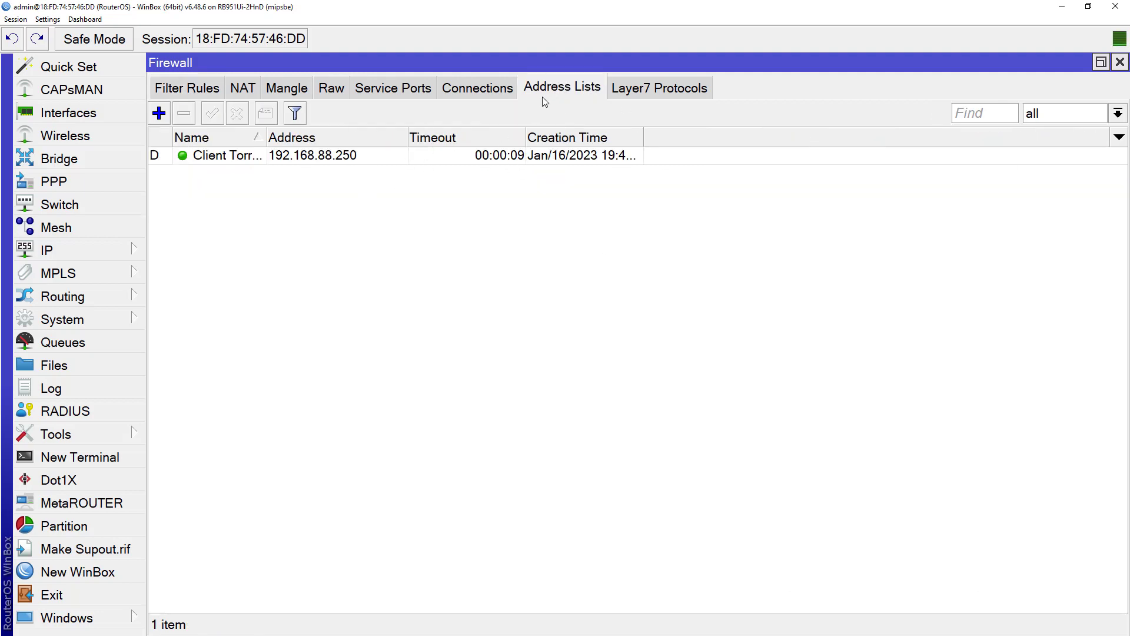
left_click(404, 156)
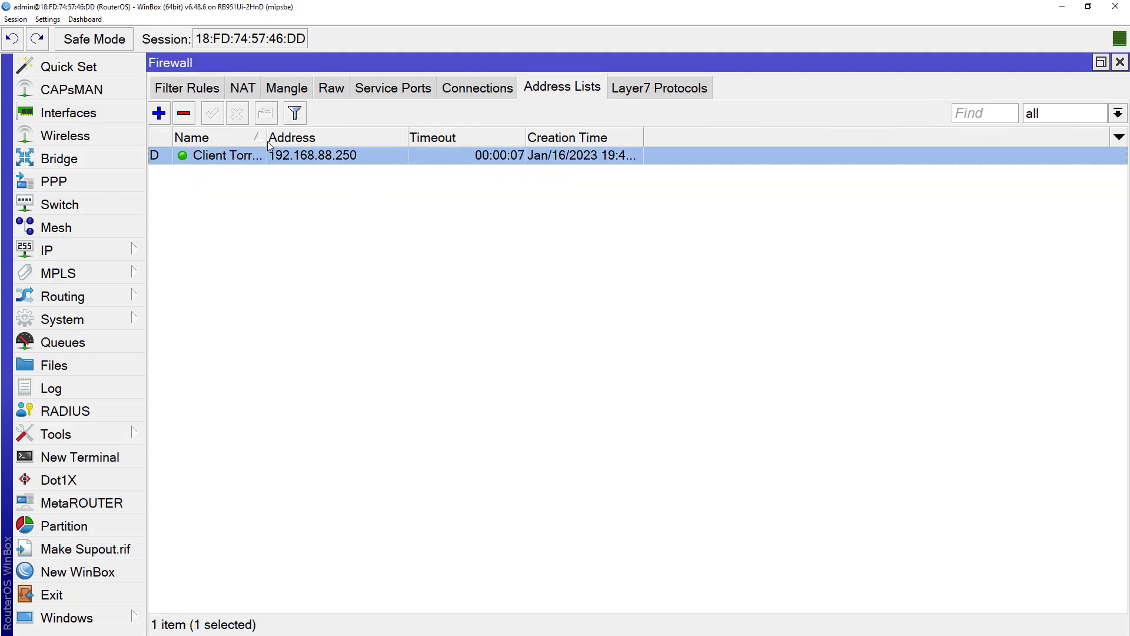
left_click_drag(268, 144, 311, 143)
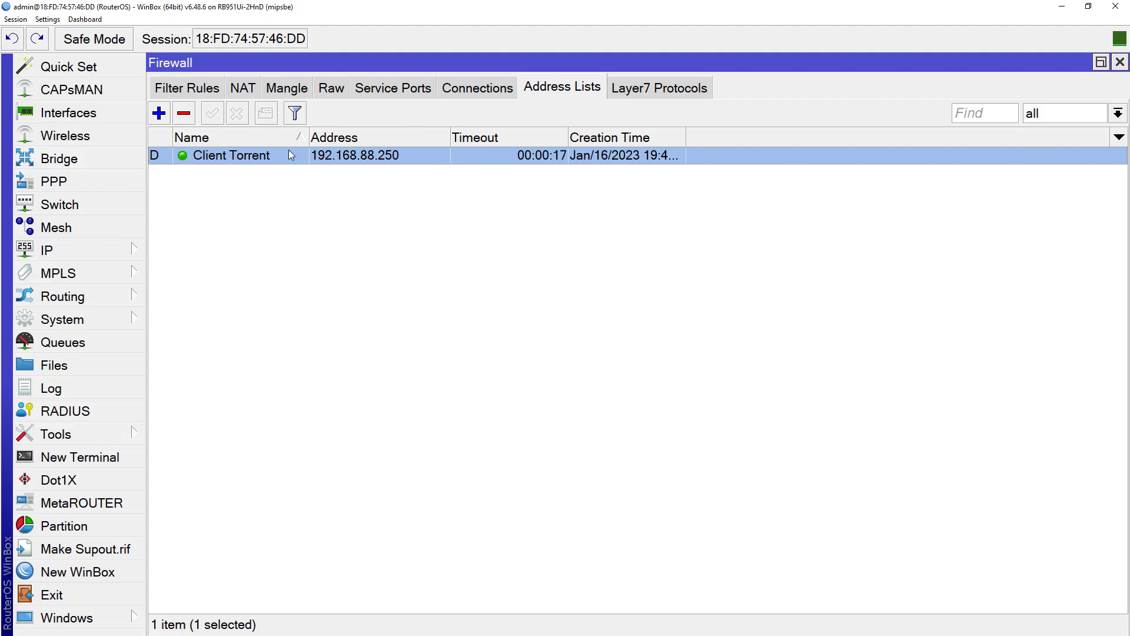
Return to the firewall filter rules, then switch to Chrome and review the article's TCP and UDP port lists.
left_click(201, 88)
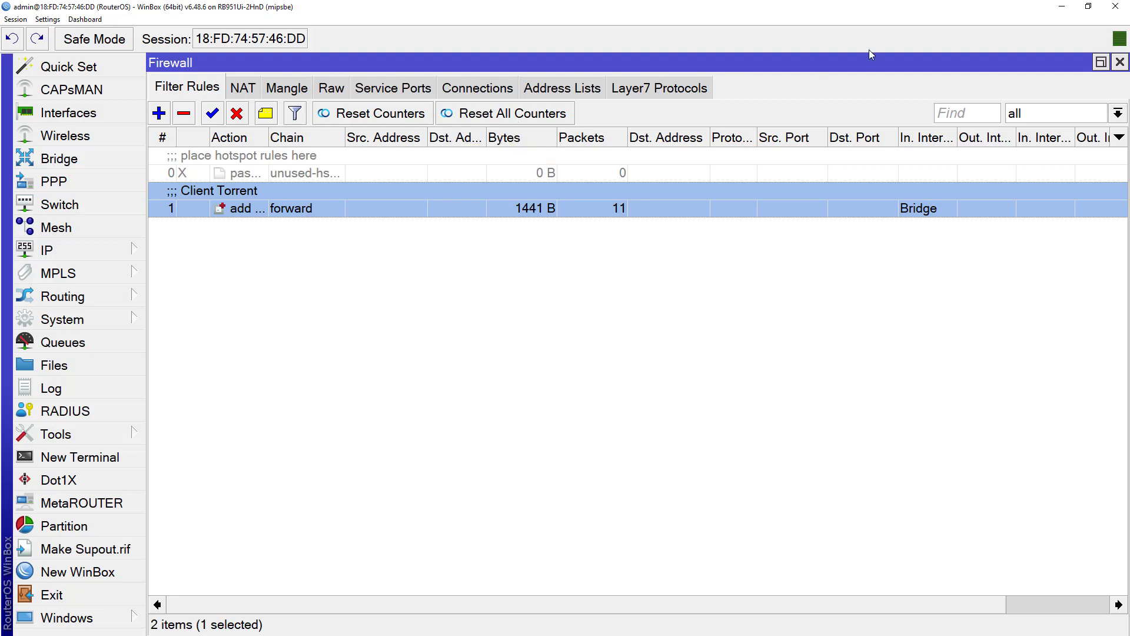
left_click(1059, 10)
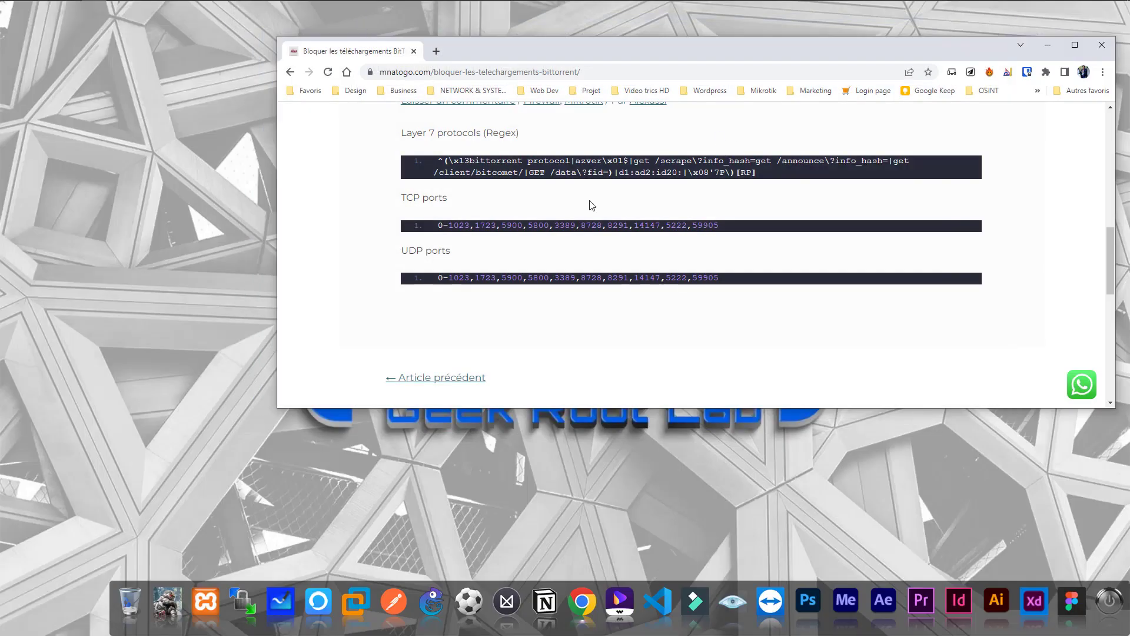
left_click(1072, 49)
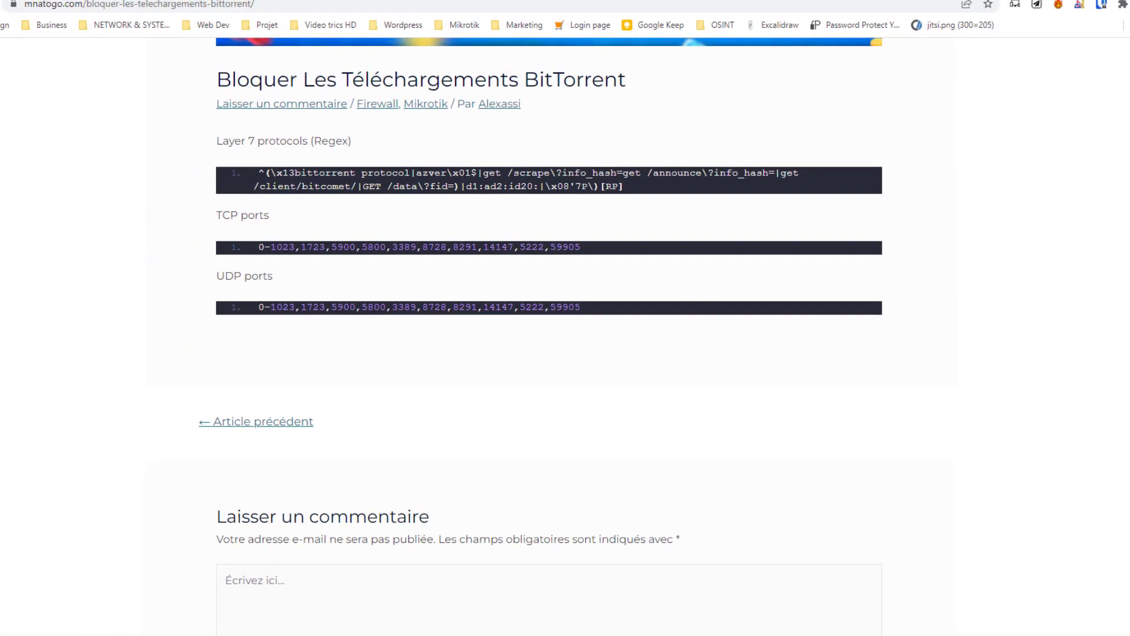
left_click_drag(285, 1, 275, 65)
mouse_move(309, 250)
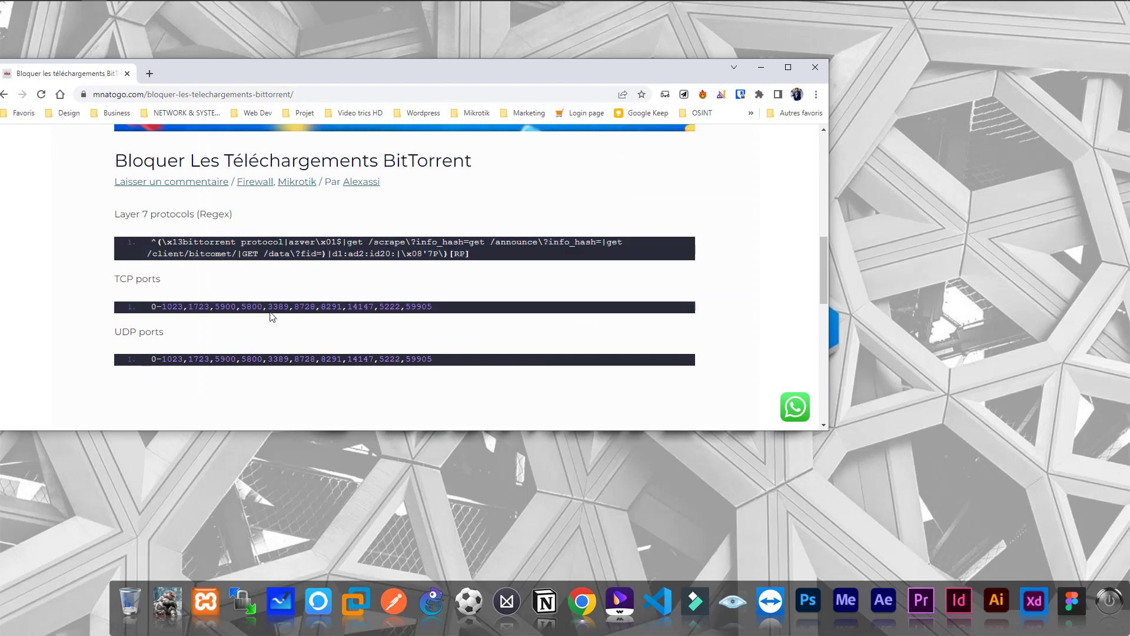
left_click(761, 67)
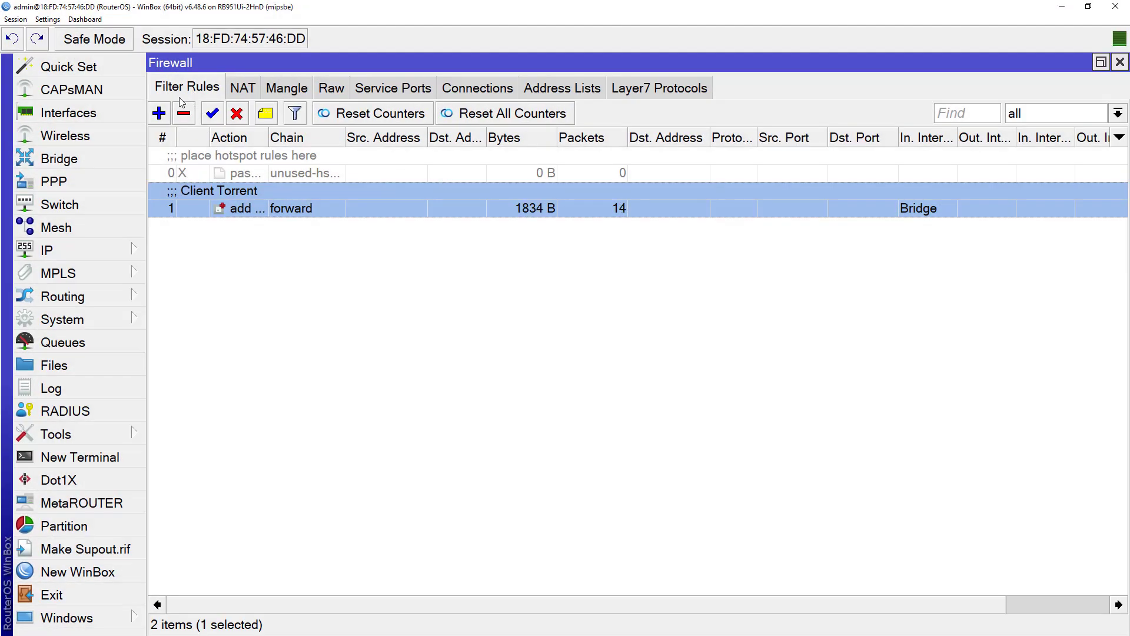
Start a new filter rule on the forward chain with protocol 6 (tcp) and a Dst. Port condition.
left_click(159, 113)
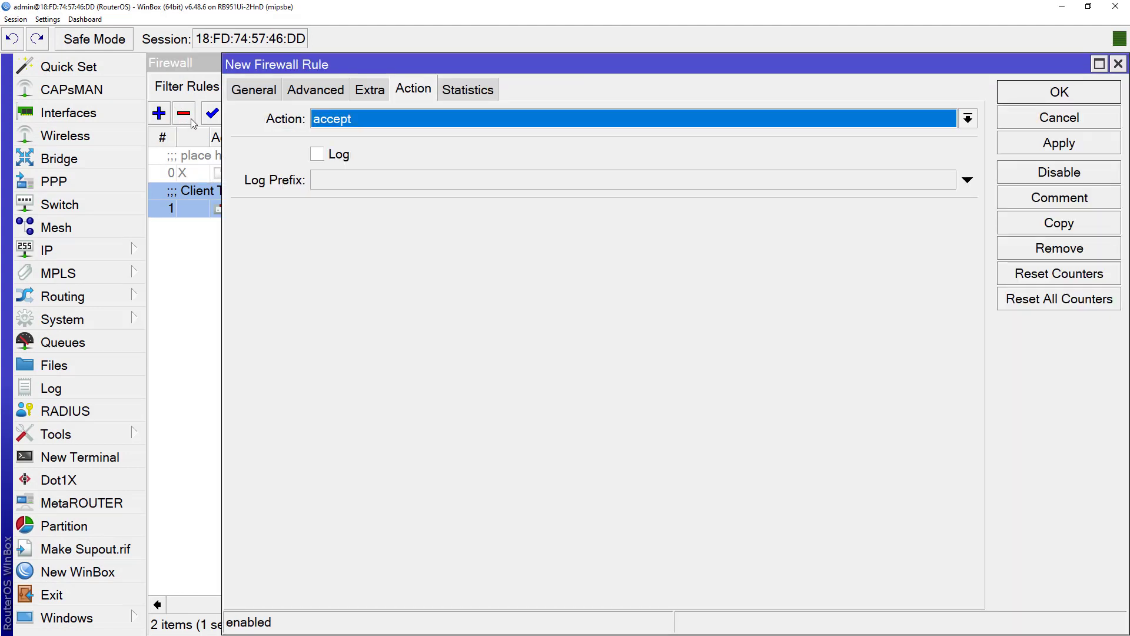
left_click(253, 91)
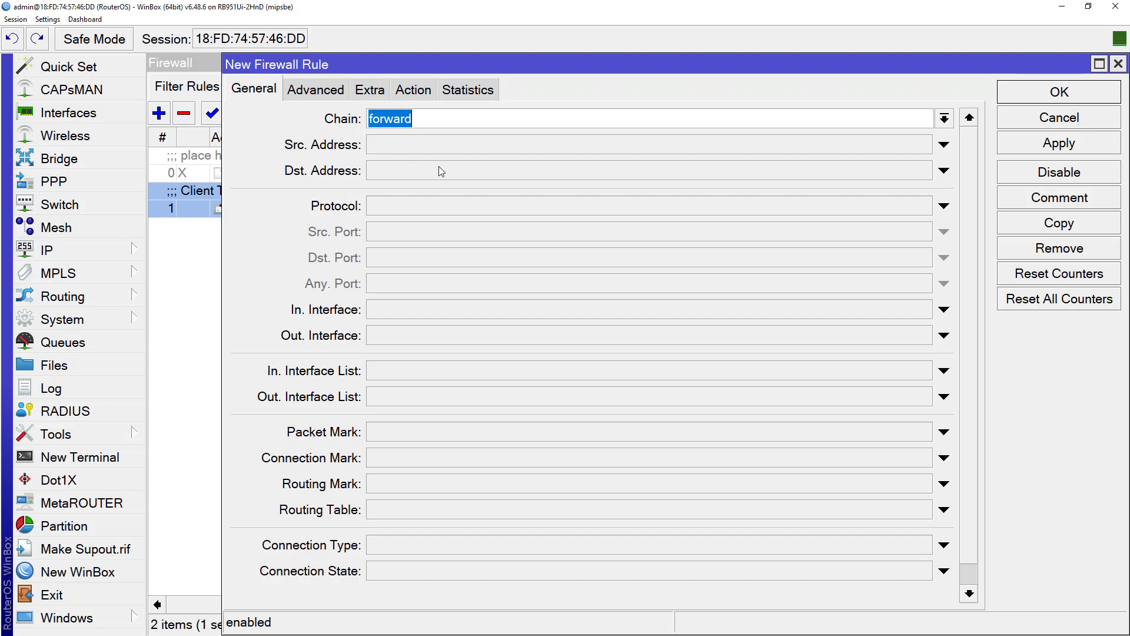
left_click(375, 208)
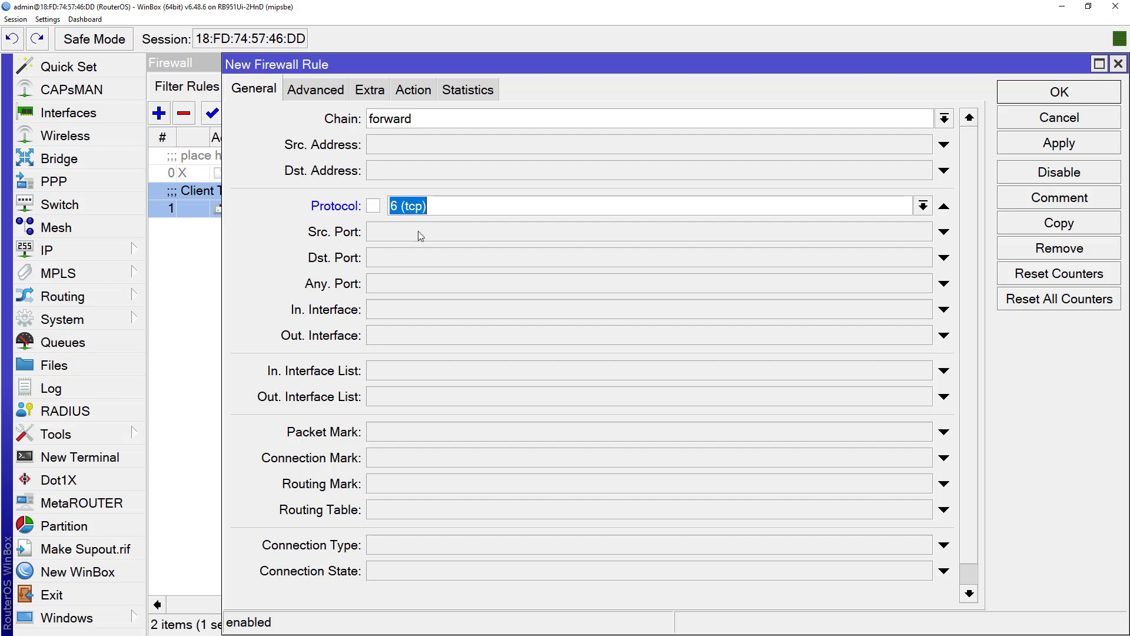
left_click(394, 260)
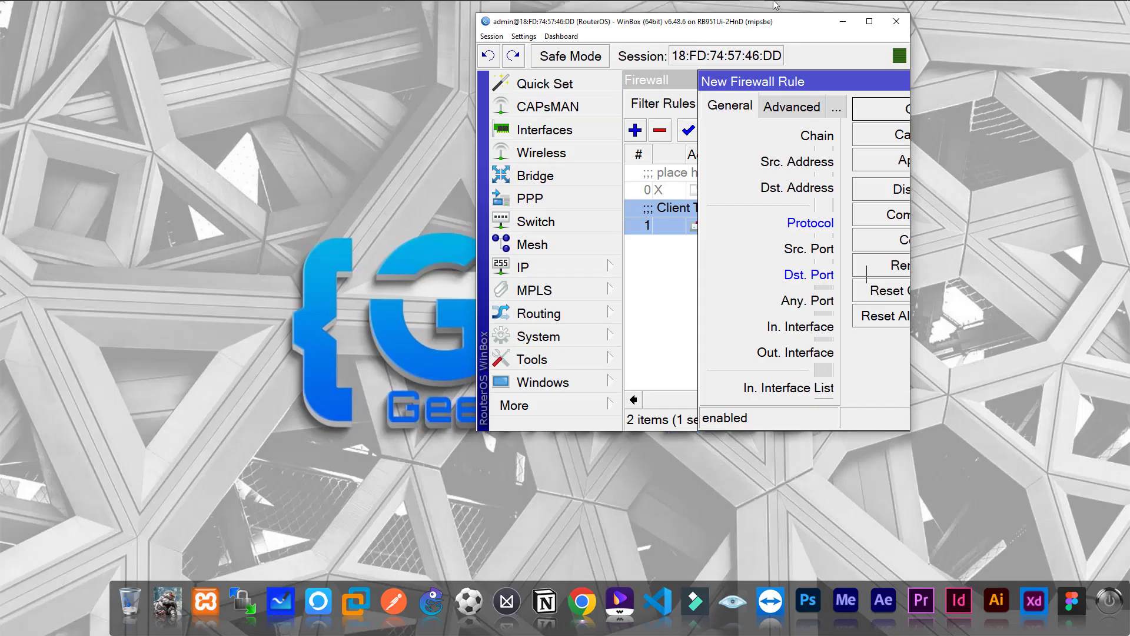
Switch to Chrome and copy the TCP ports list from the BitTorrent blocking article.
double_click(696, 4)
left_click_drag(772, 25, 764, 75)
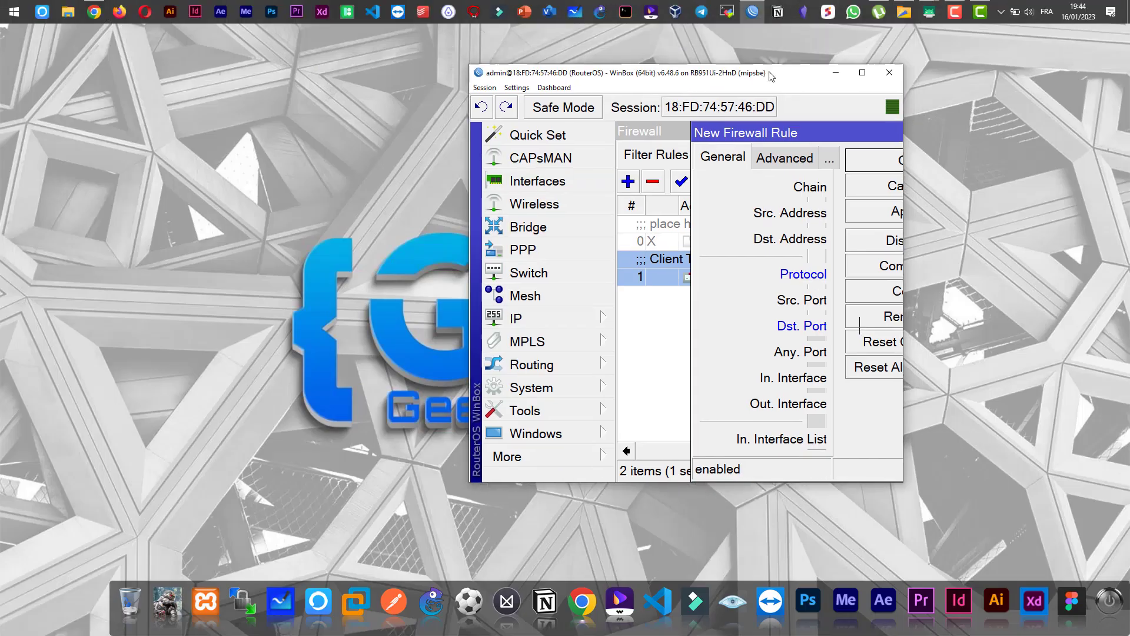
left_click(94, 12)
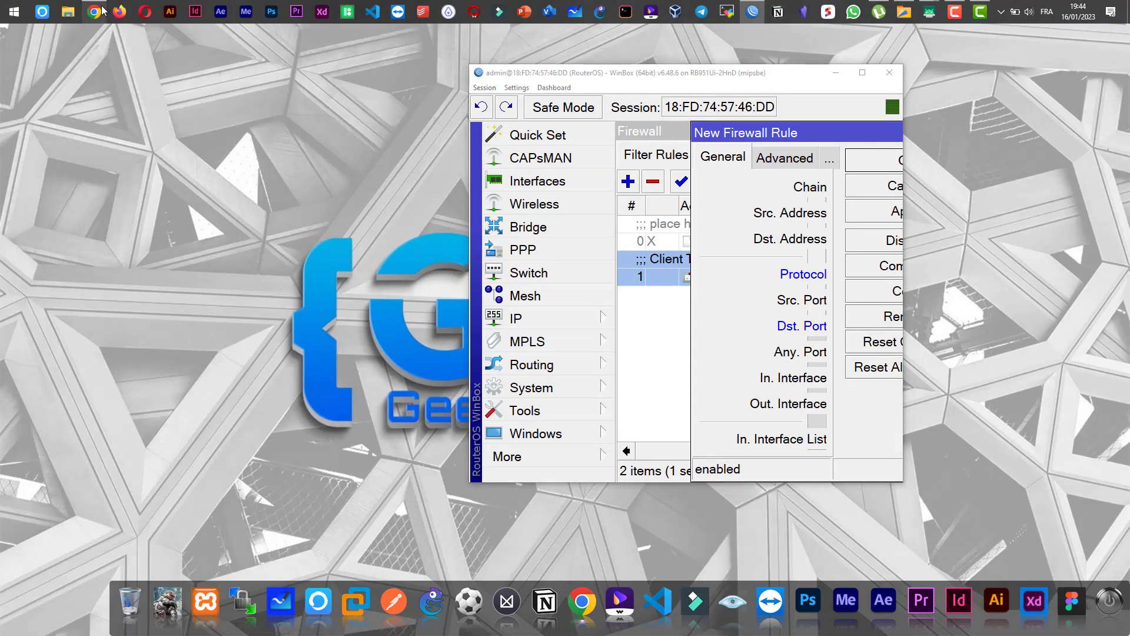
scroll(436, 350, "down", 1)
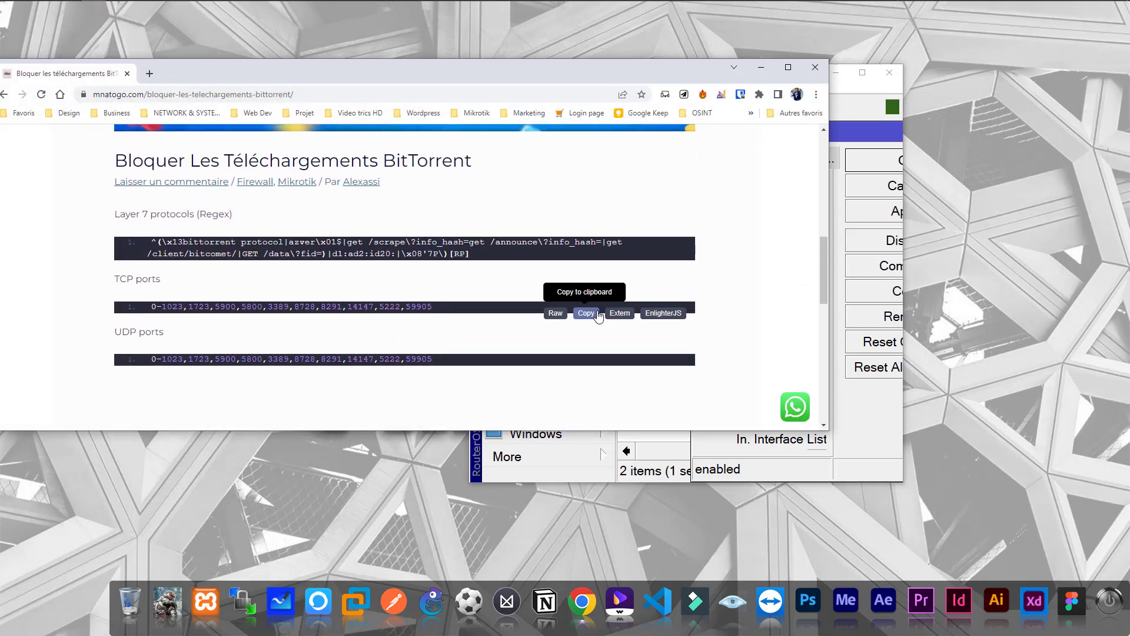
left_click(597, 316)
Back in WinBox, set the TCP rule's Dst. Port to the negated copied list 0-1023,1723,5900,5800,3389,8728,8291,14147,5222,59905.
left_click(862, 72)
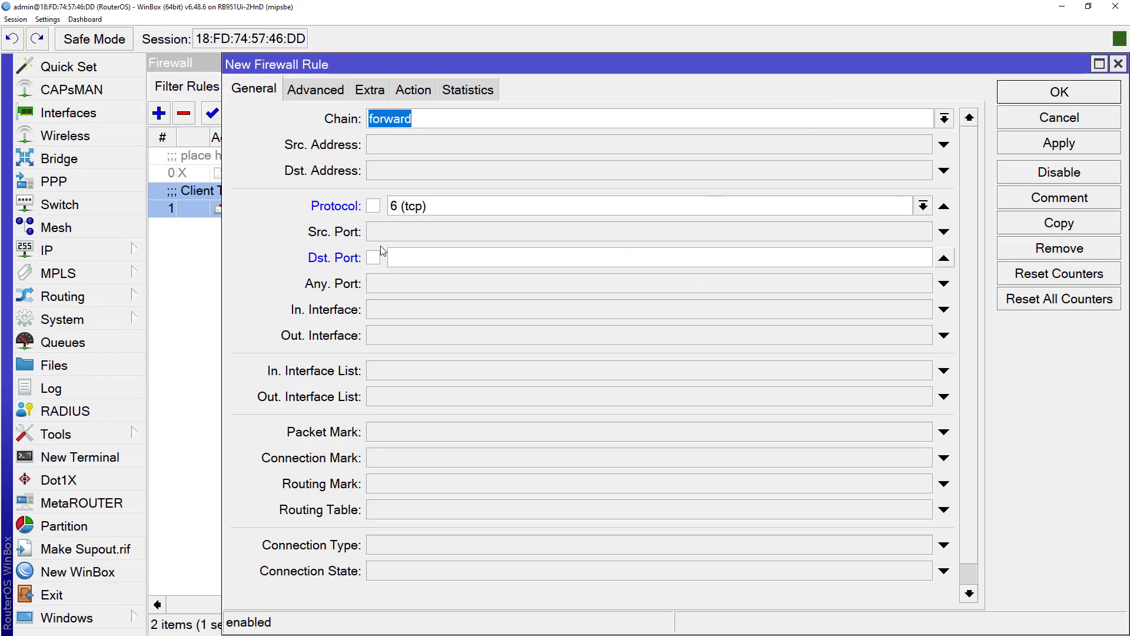
left_click(408, 259)
right_click(408, 259)
left_click(444, 295)
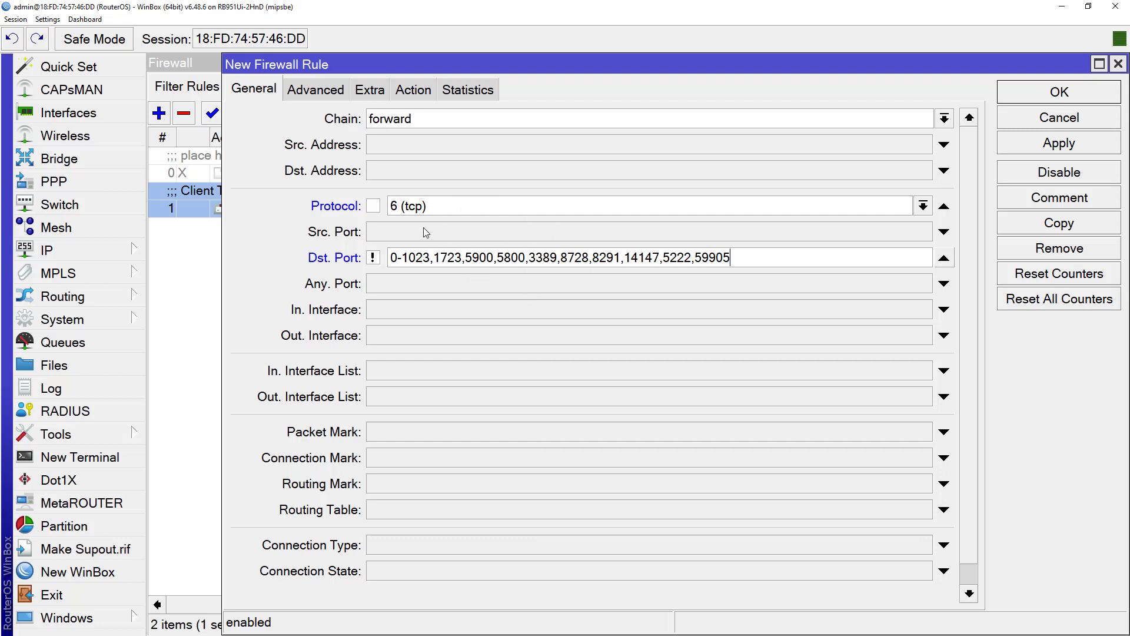
Set the TCP rule's Src. Address List to Client Torrent.
left_click(315, 90)
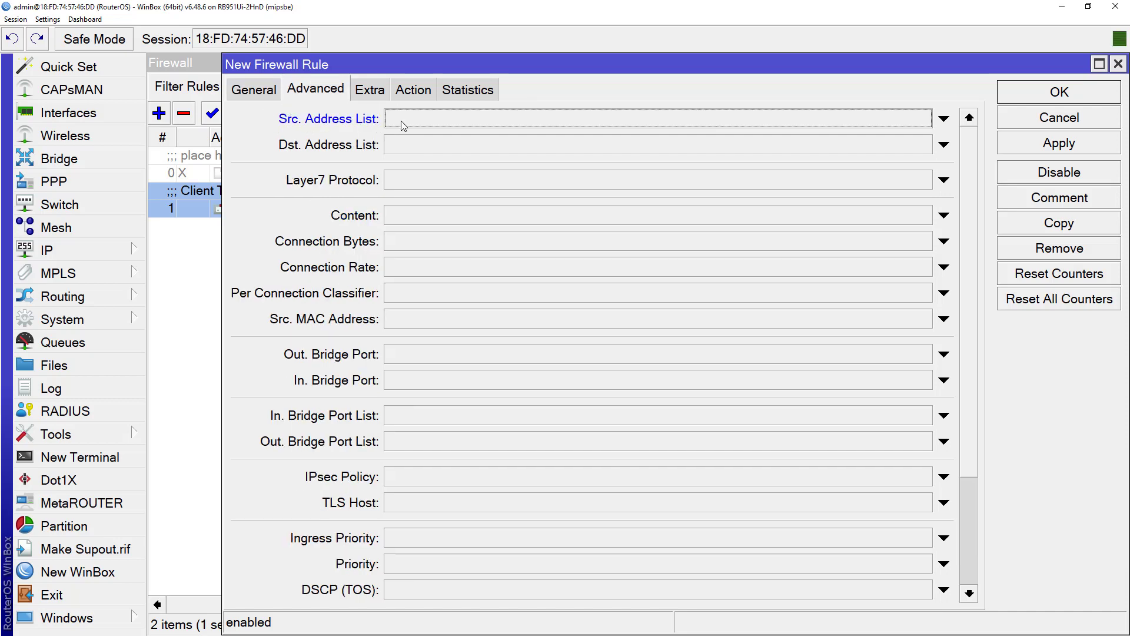
left_click(419, 118)
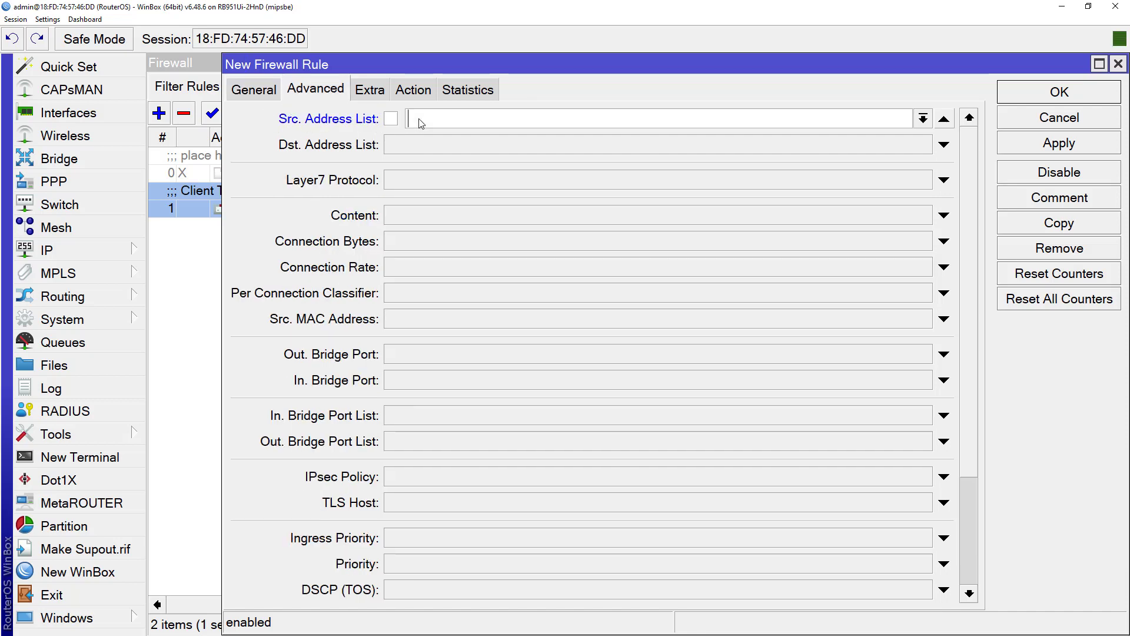
left_click(923, 118)
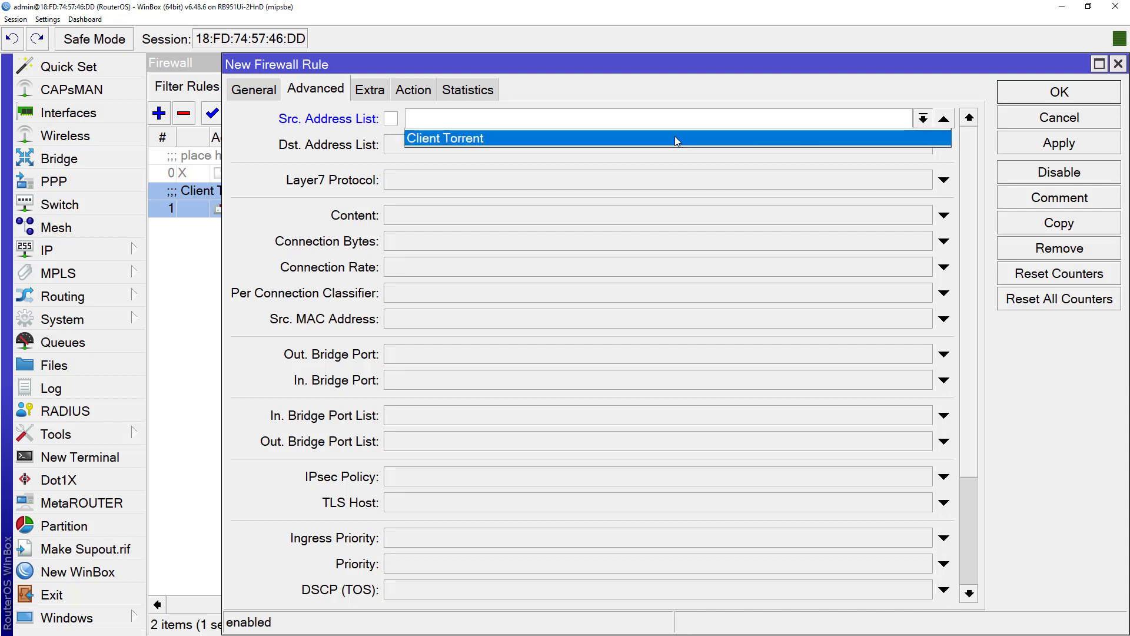
left_click(437, 138)
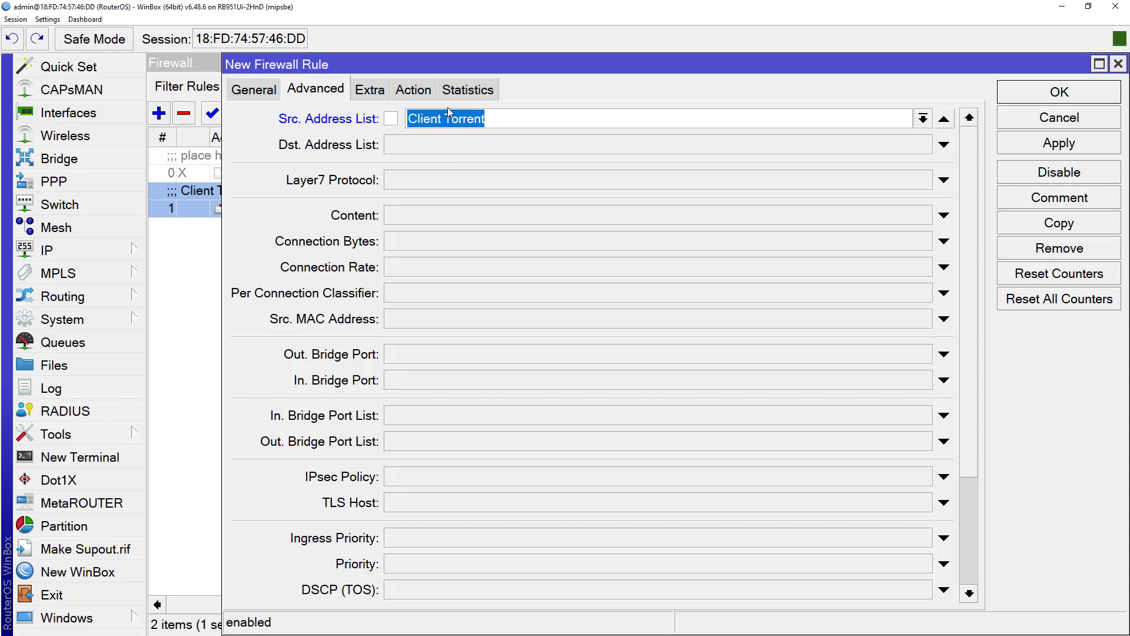
Set the TCP rule's action to drop, then apply and save the rule.
left_click(419, 91)
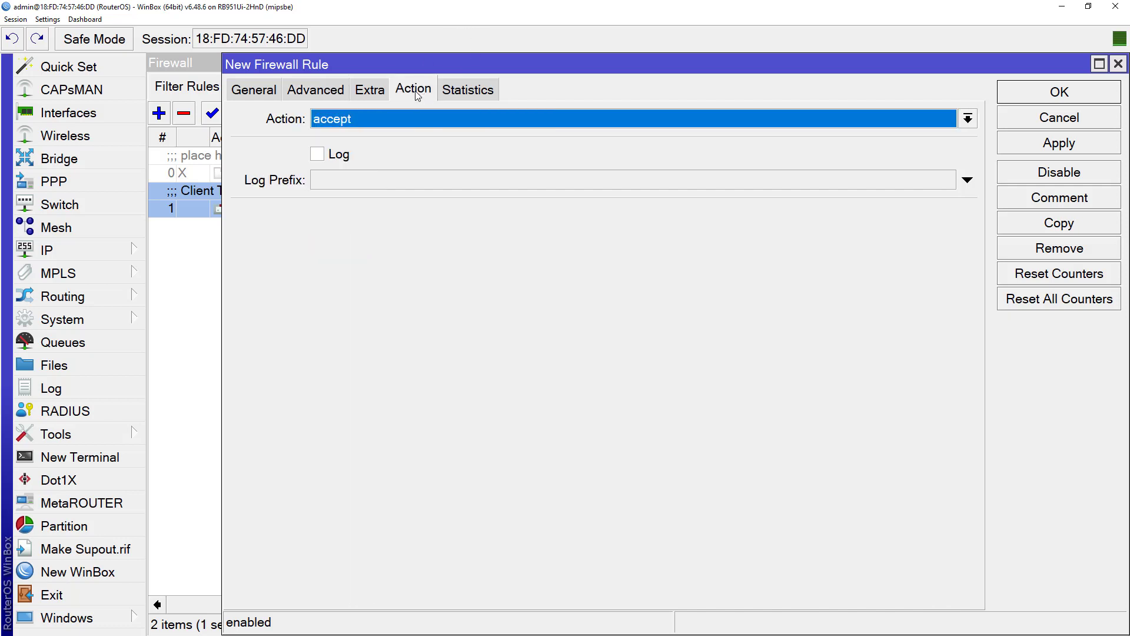
left_click(383, 121)
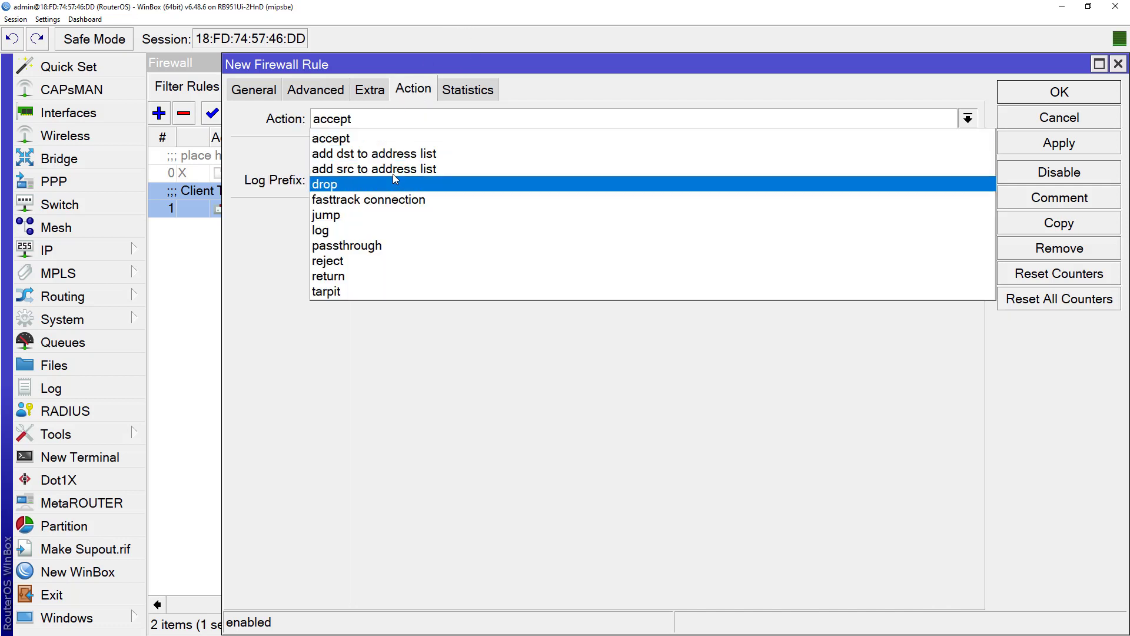
left_click(359, 186)
left_click(1046, 148)
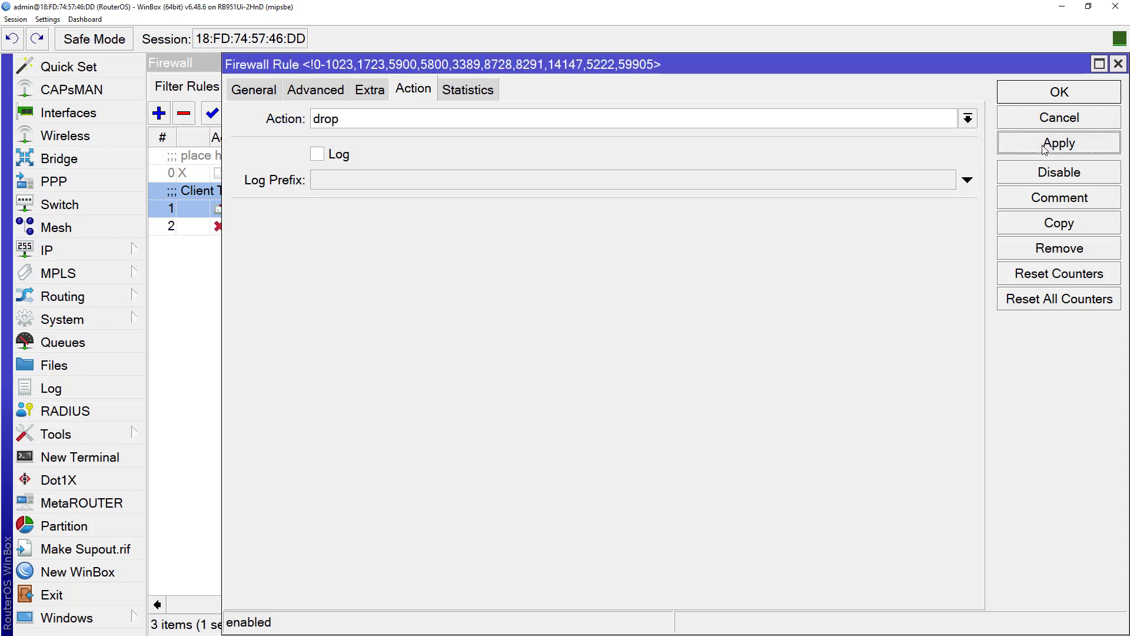
left_click(1071, 95)
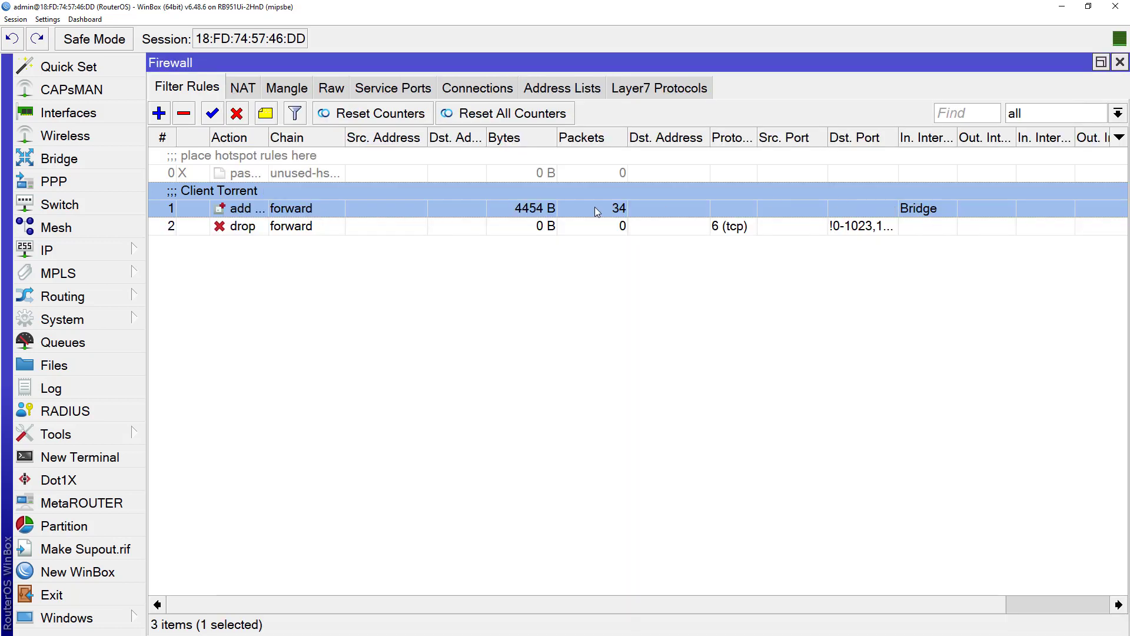
Start another filter rule on the forward chain with the protocol set to udp.
left_click(397, 226)
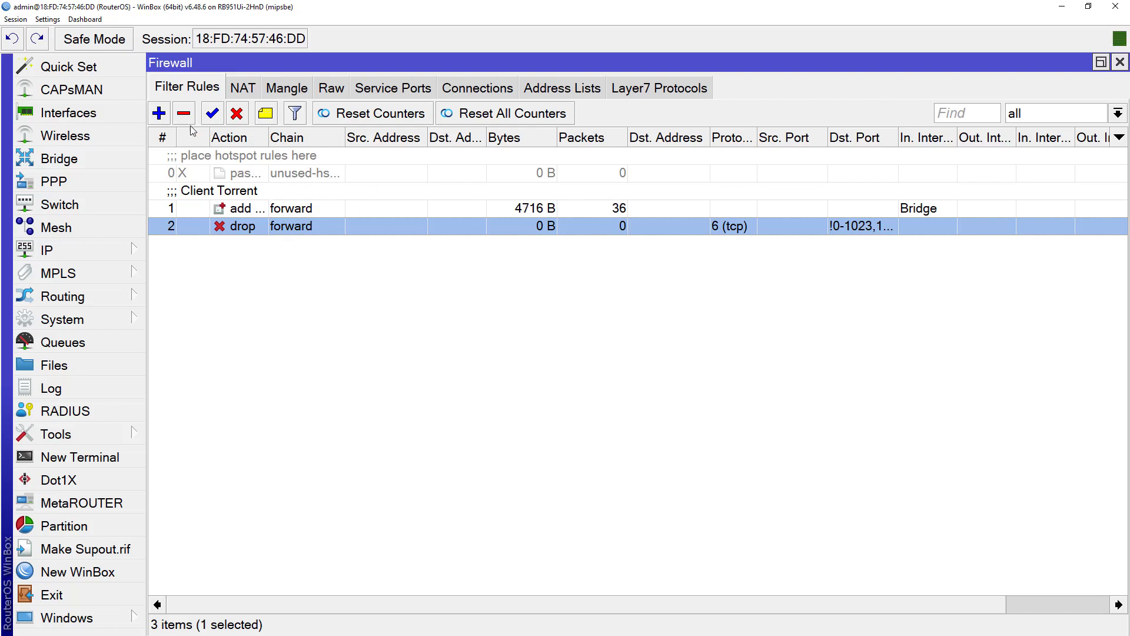
left_click(163, 115)
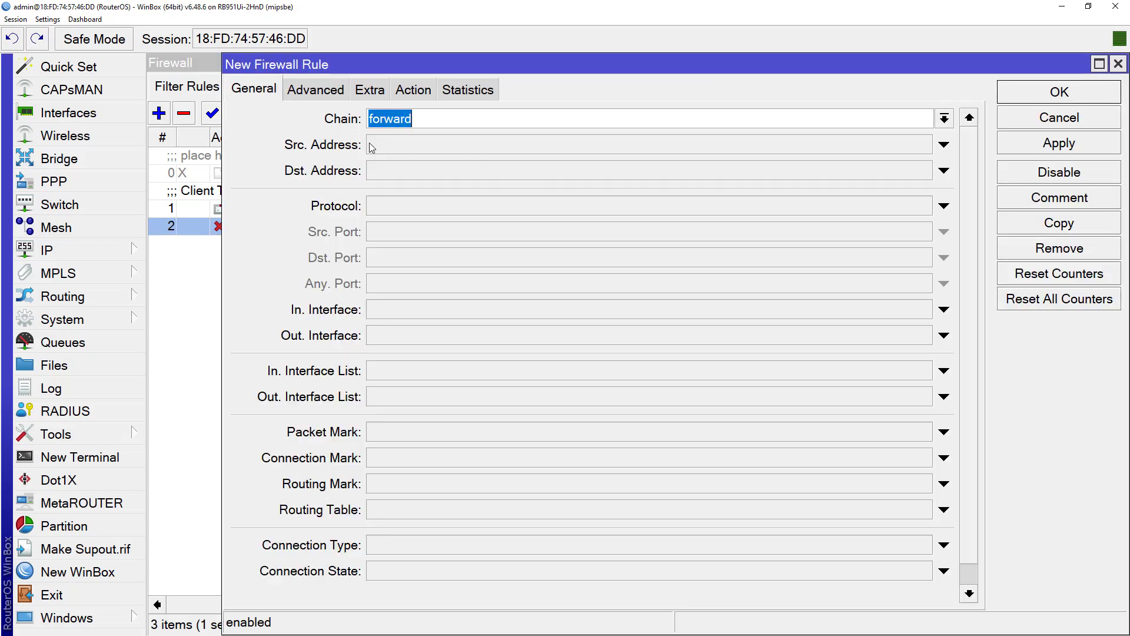
left_click(432, 121)
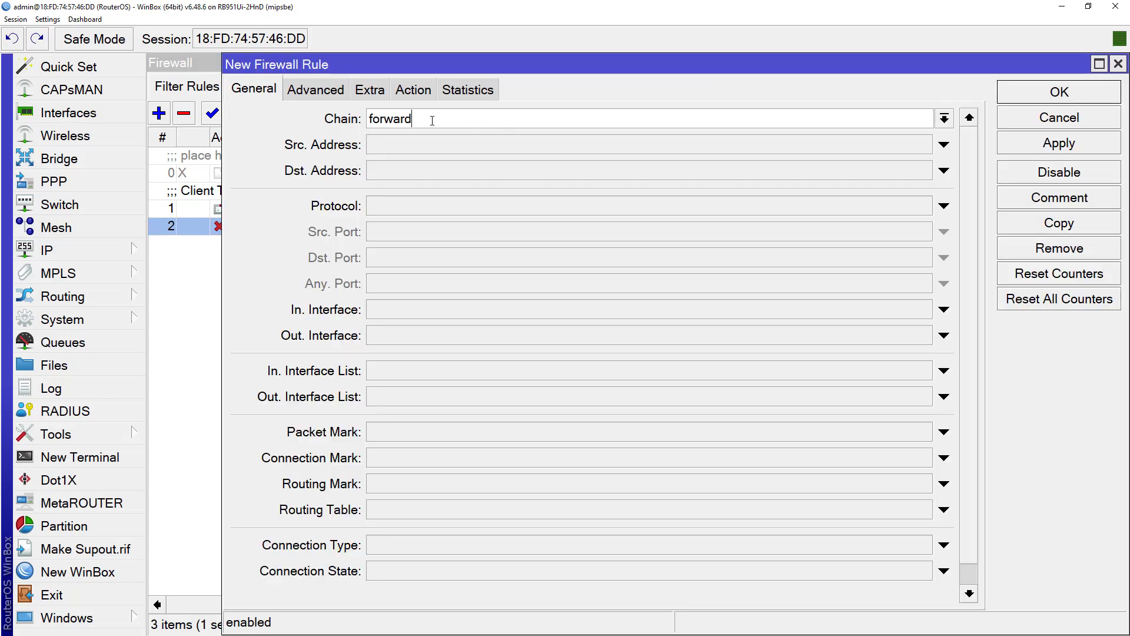
left_click(414, 207)
left_click(922, 206)
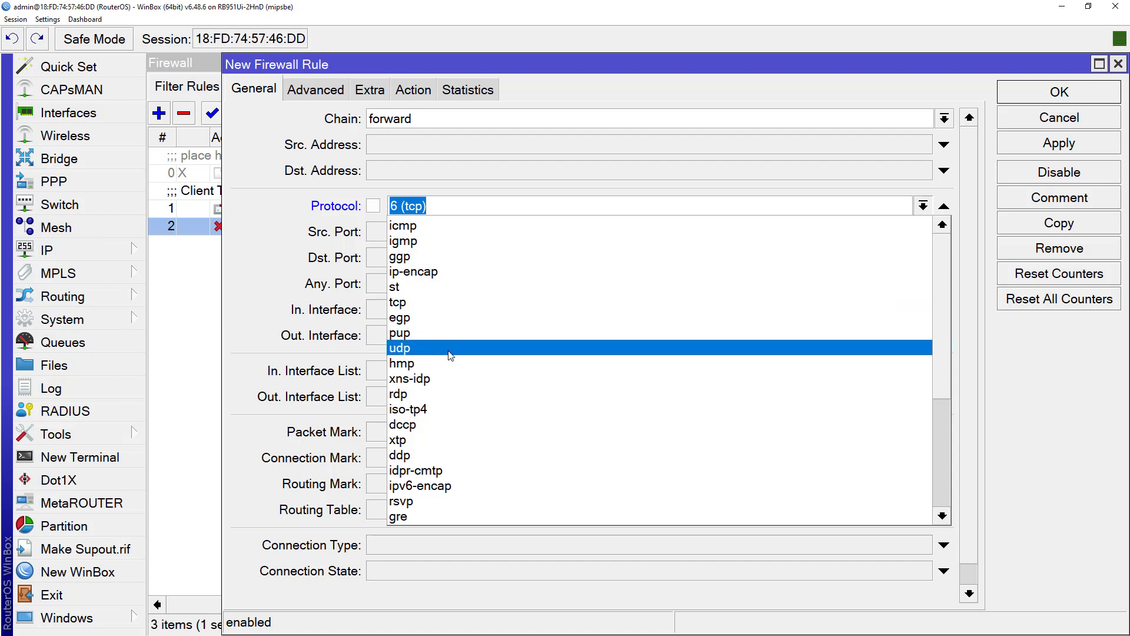
left_click(433, 350)
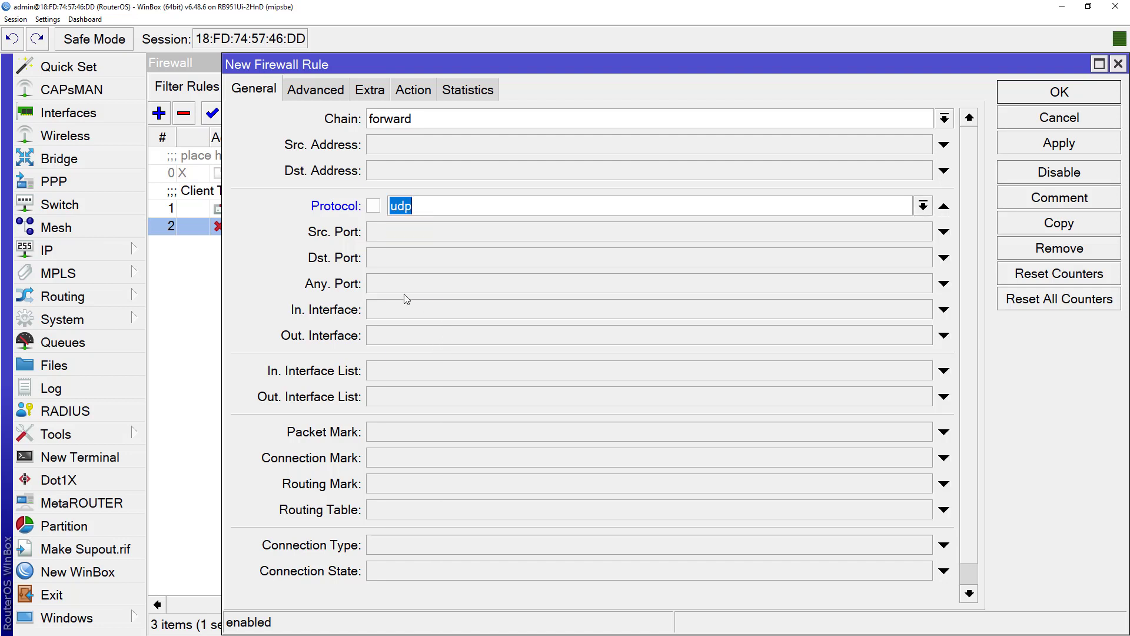
Set the UDP rule's Dst. Port to the negated list 0-1023,1723,5900,5800,3389,8728,8291,14147,5222,59905.
left_click(389, 262)
right_click(420, 261)
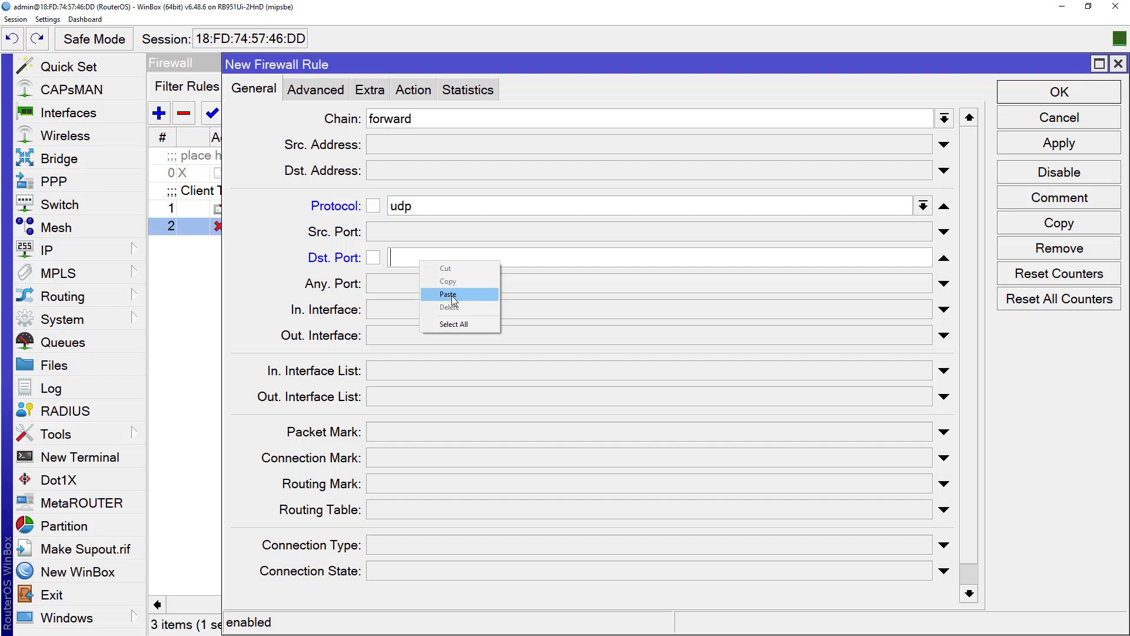
left_click(452, 296)
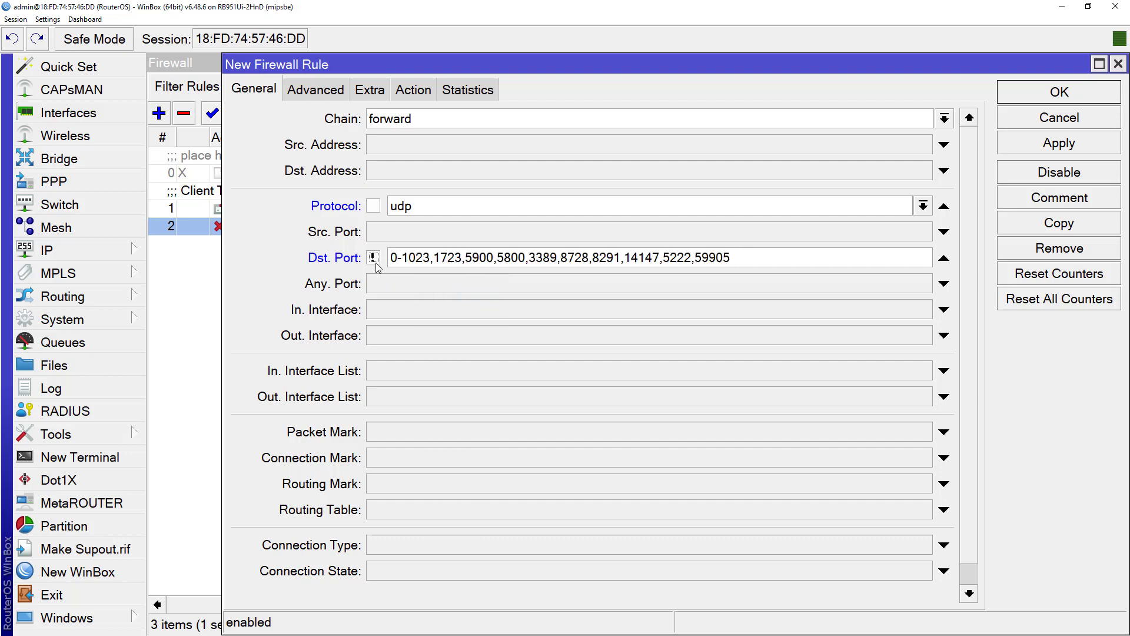
Set the UDP rule's Src. Address List to Client Torrent.
left_click(323, 93)
left_click(794, 120)
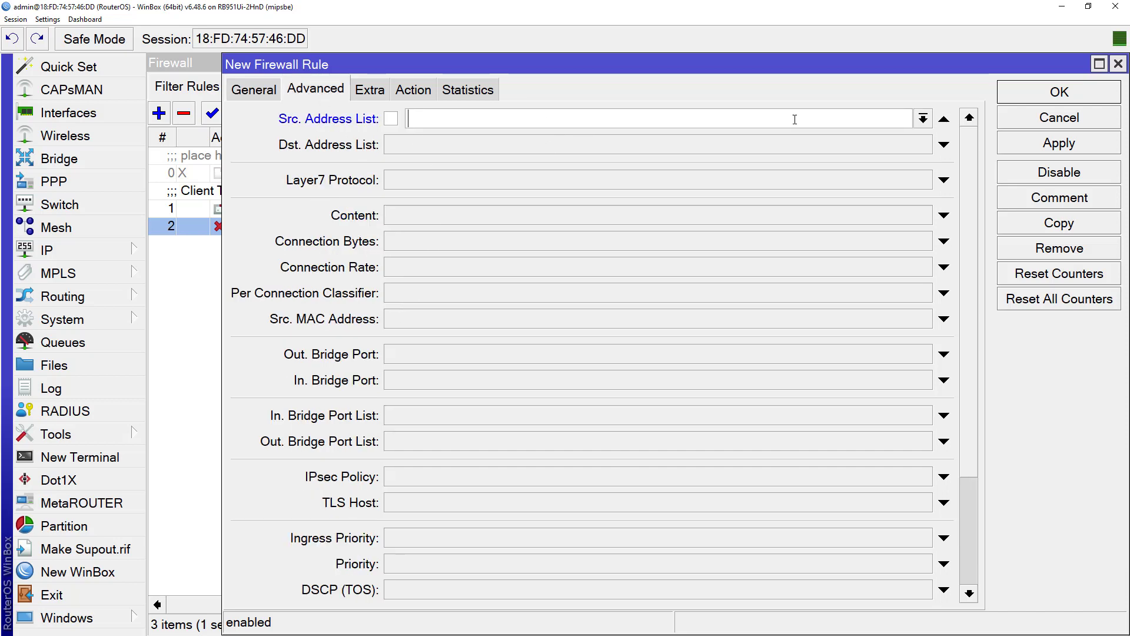
left_click(924, 120)
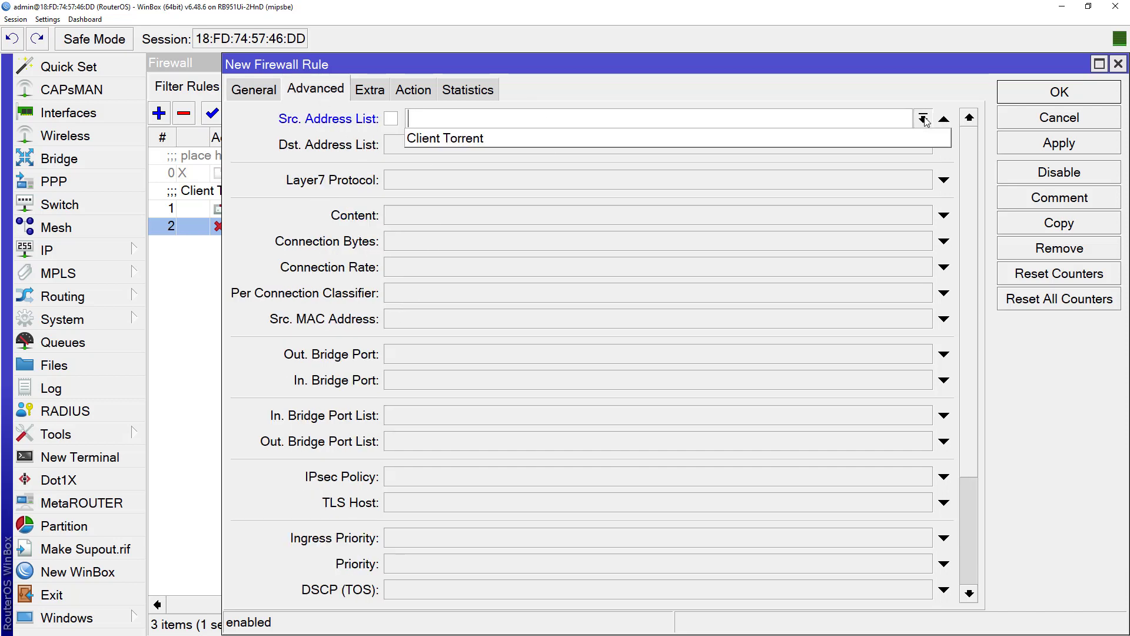
left_click(459, 139)
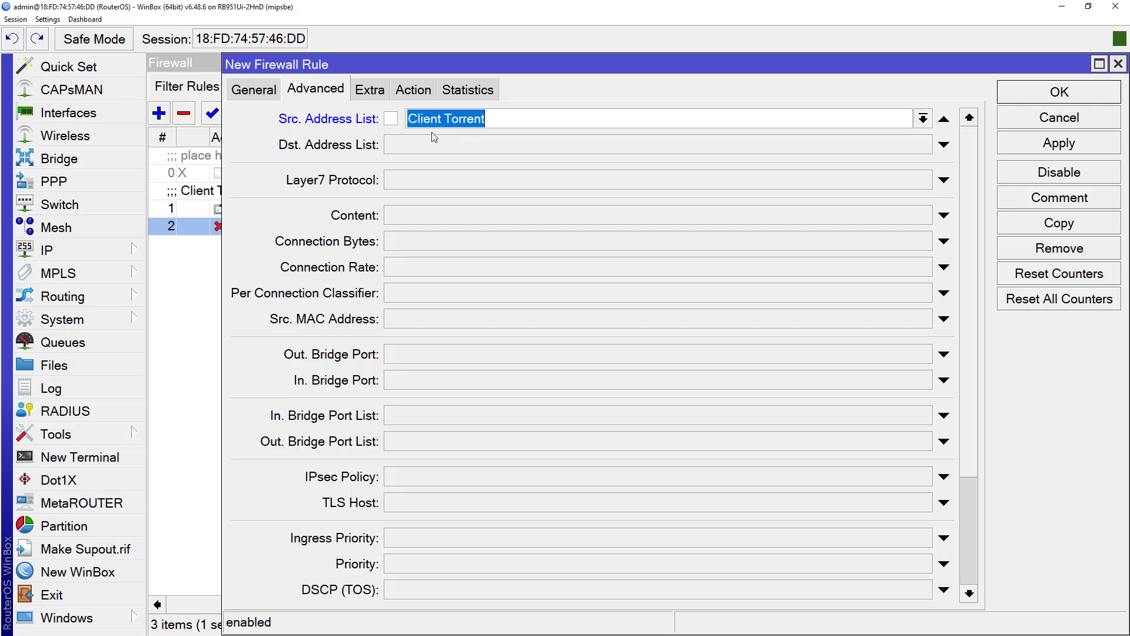
left_click(497, 121)
Set the UDP rule's action to drop, then apply and save the rule.
left_click(416, 97)
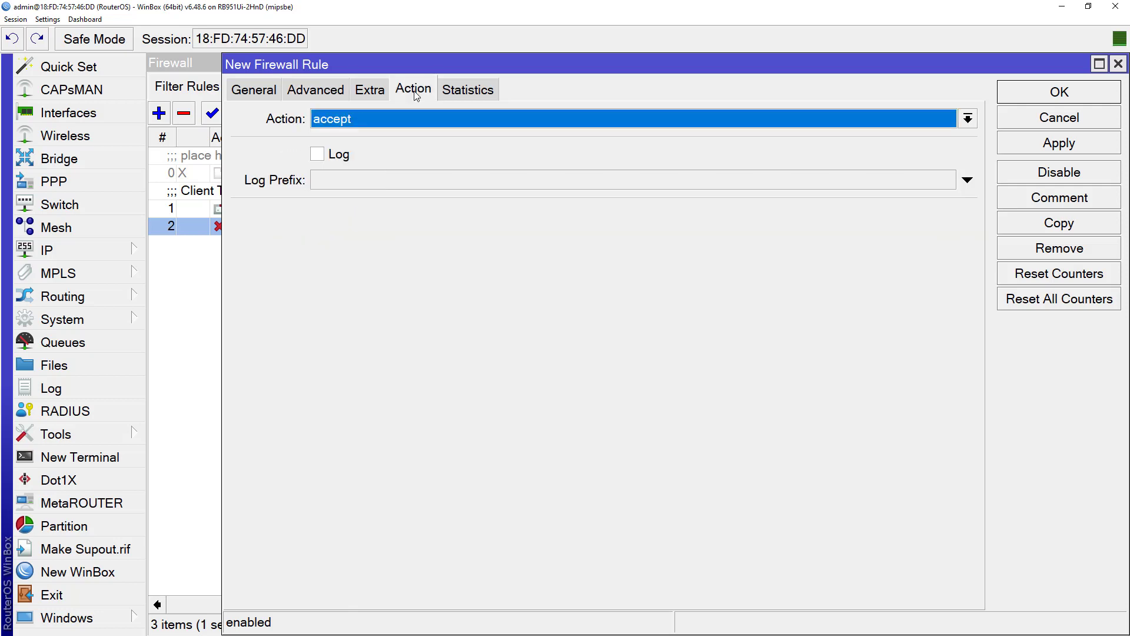
left_click(447, 121)
left_click(357, 174)
left_click(1053, 146)
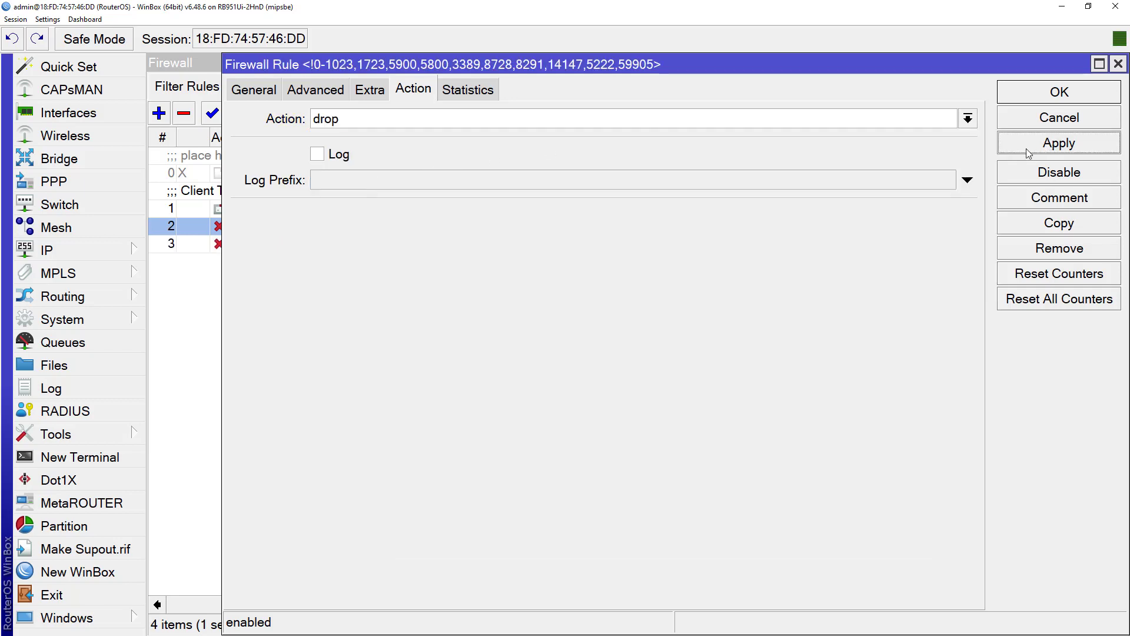
left_click(1046, 94)
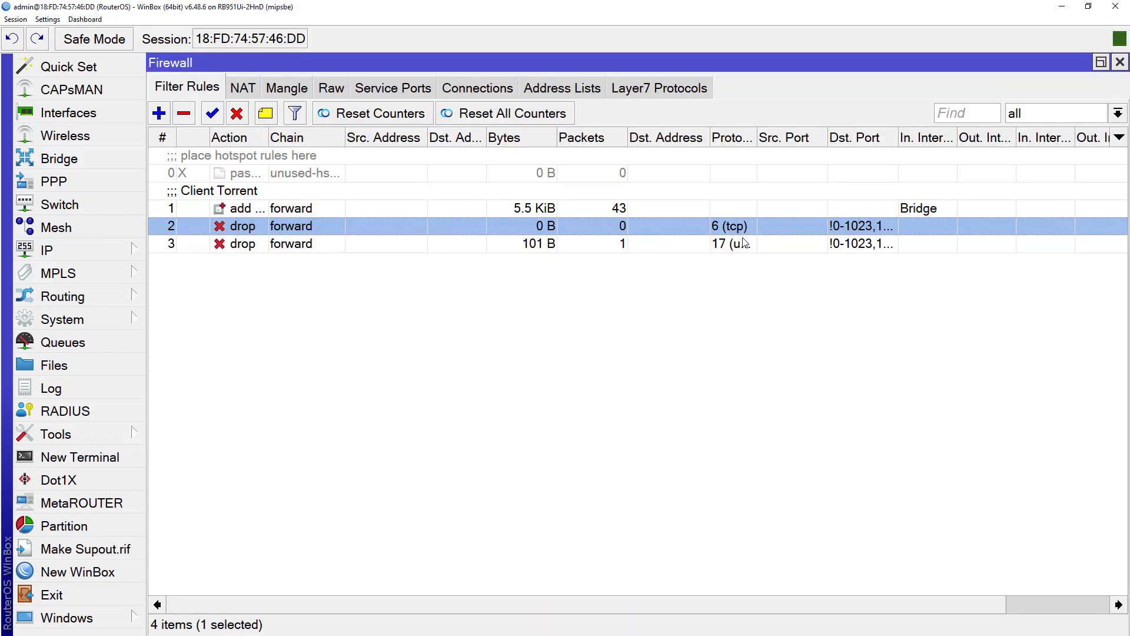
Check the traffic counters of the Client Torrent and drop rules and the clients captured in the address list.
left_click(498, 209)
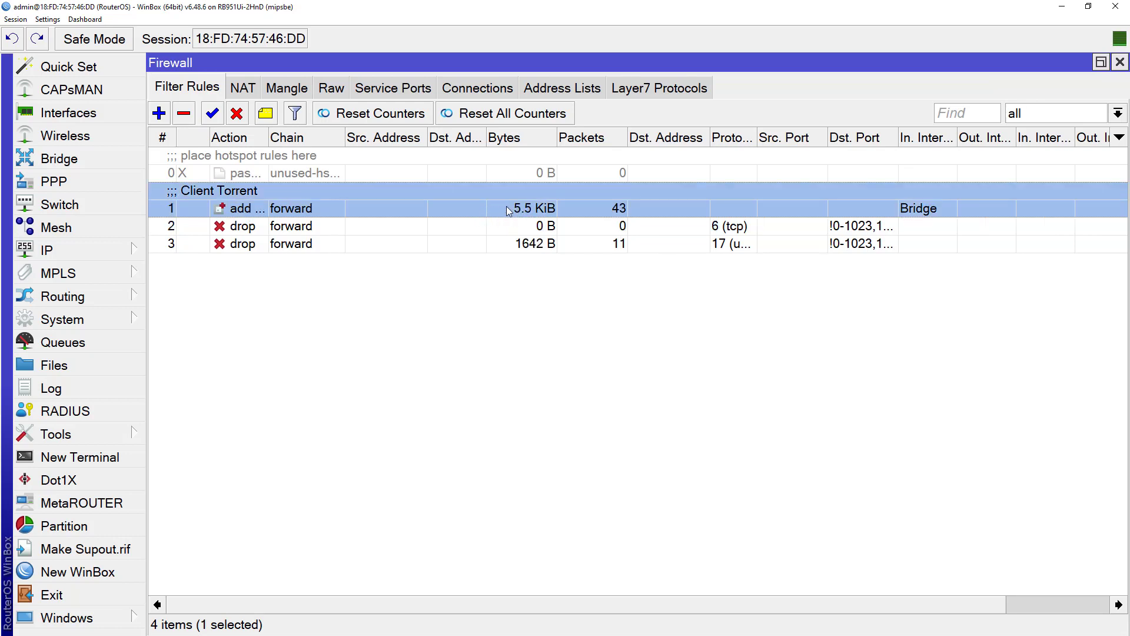
left_click(564, 91)
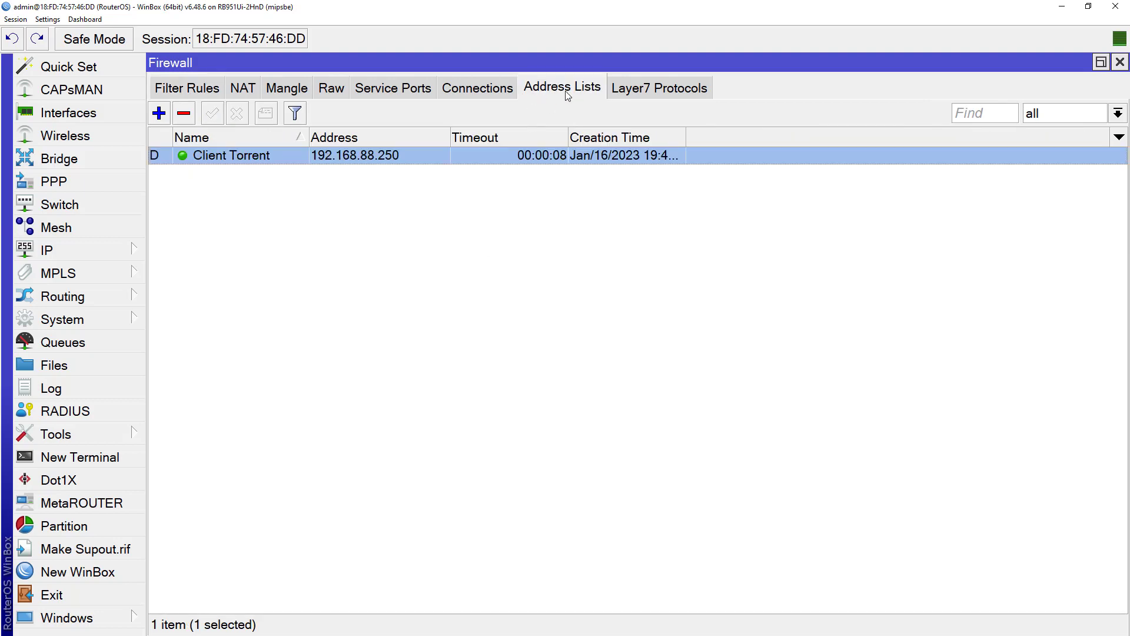
left_click(190, 94)
left_click(241, 227)
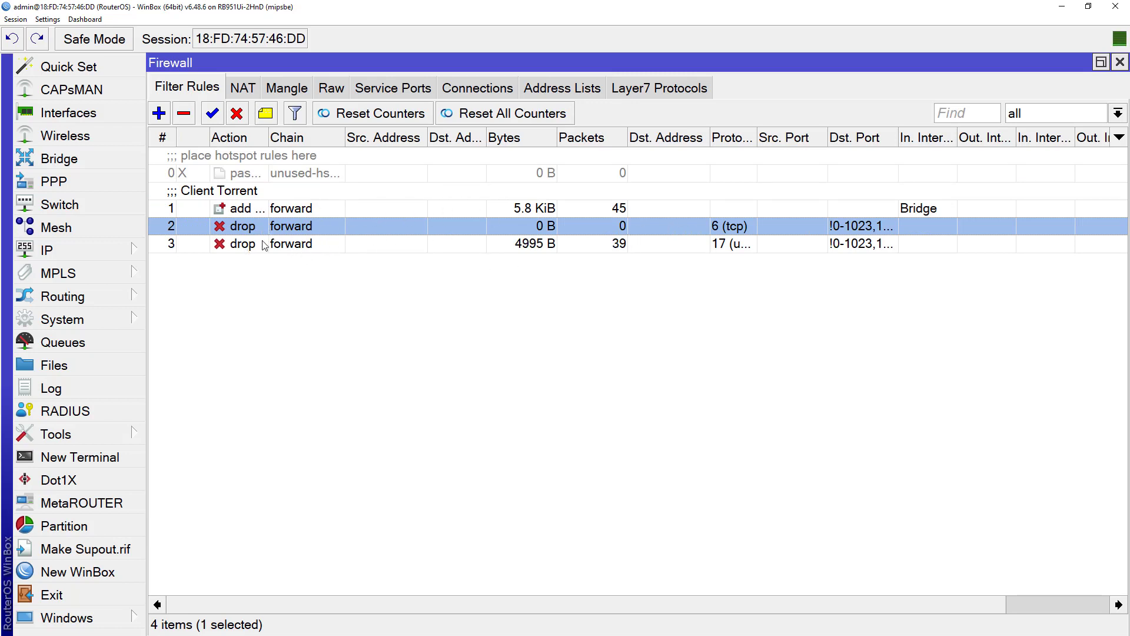
left_click(300, 243)
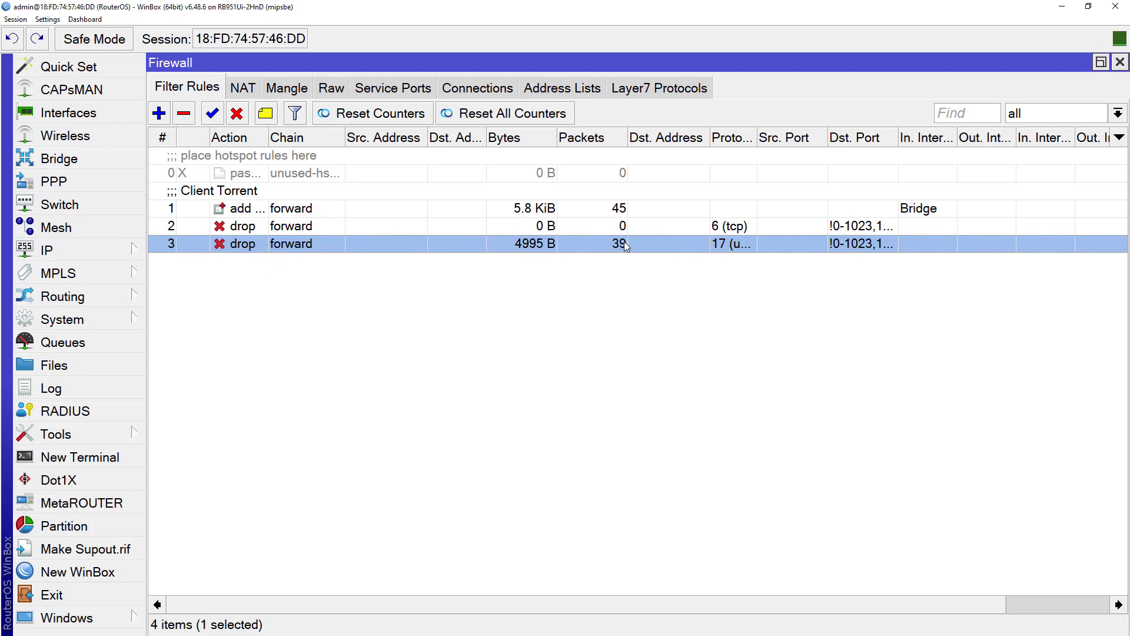
Reduce the WinBox window, switch to µTorrent and place its window below the firewall rules.
left_click(1089, 7)
left_click(832, 67)
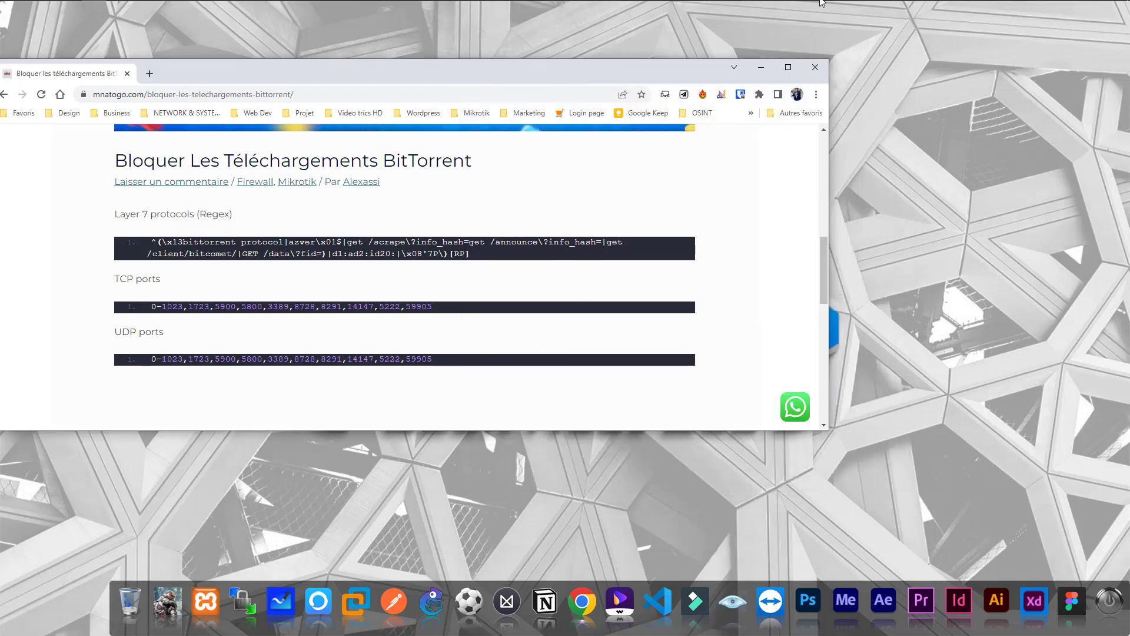
left_click(877, 12)
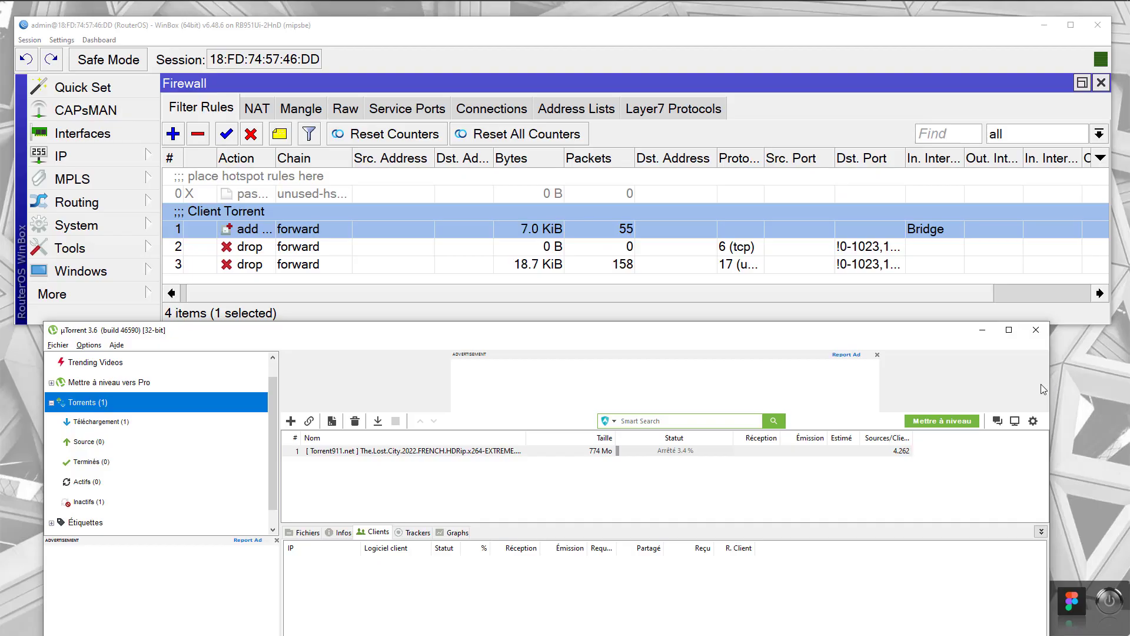
left_click_drag(549, 336, 518, 345)
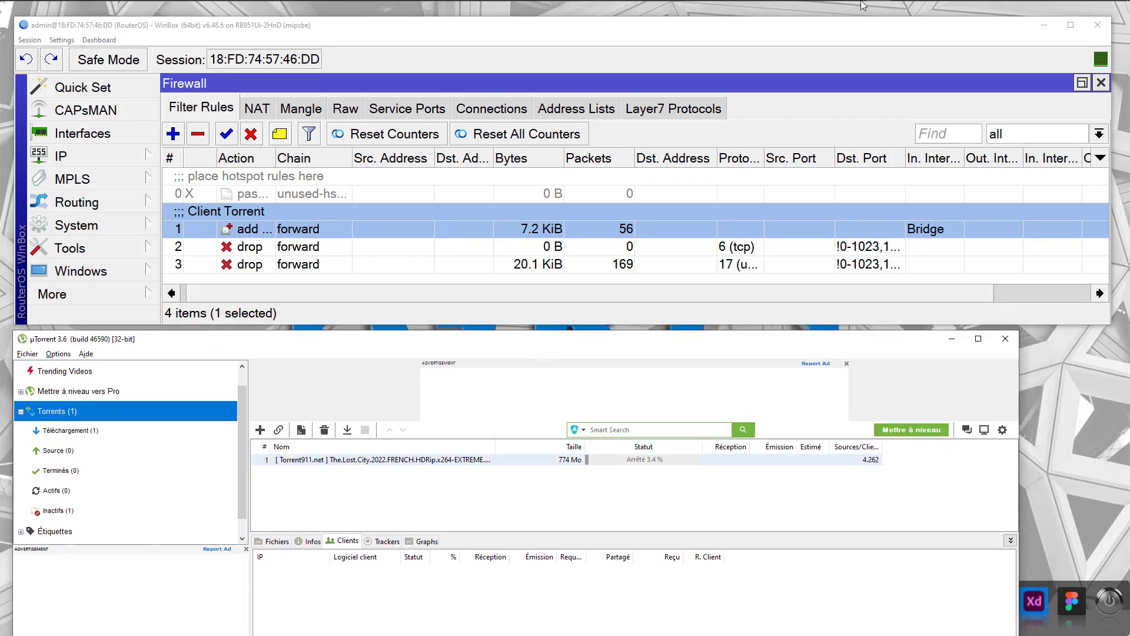
Bring up the mirrored Pixel 4 XL phone running Flud and arrange it alongside the firewall rules and the µTorrent window.
mouse_move(894, 13)
mouse_move(930, 11)
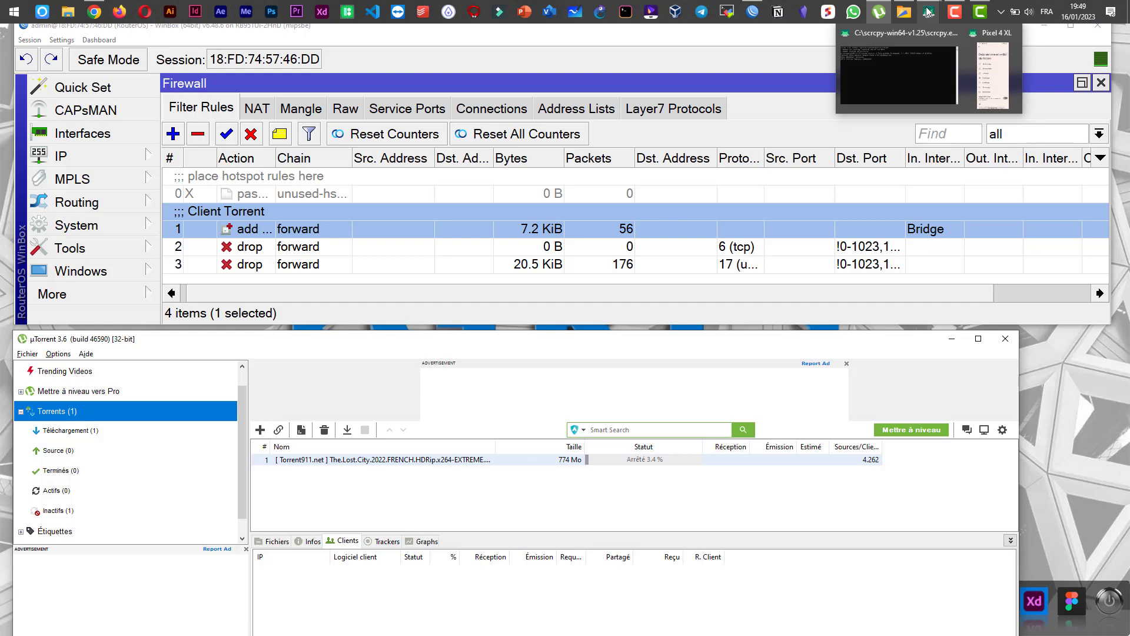
left_click(992, 70)
left_click_drag(777, 30, 943, 58)
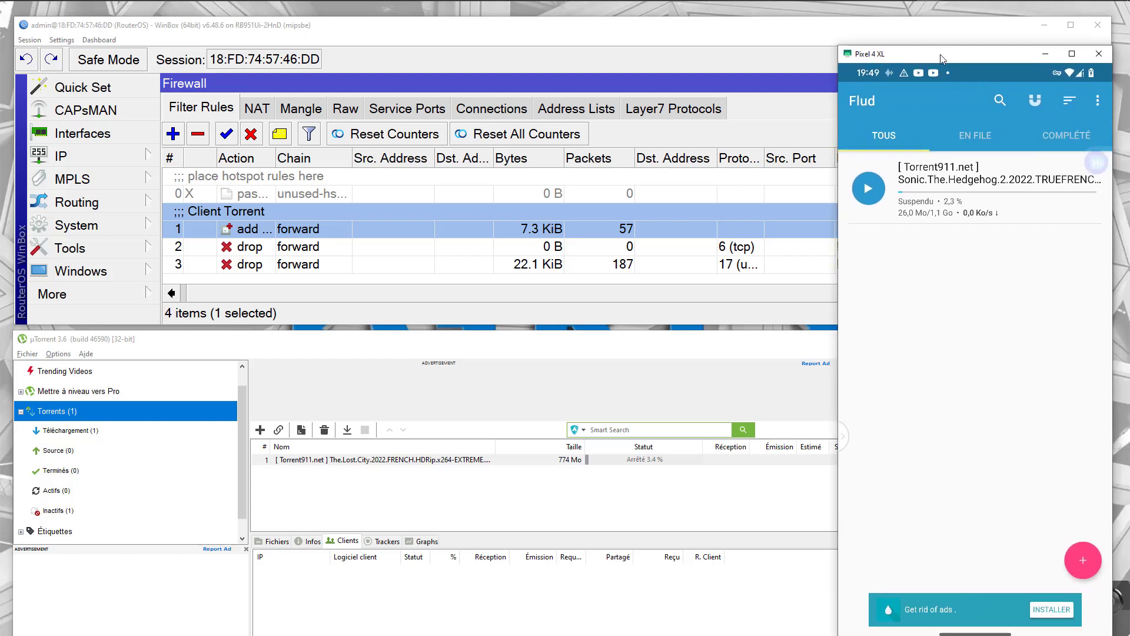
left_click_drag(664, 344, 533, 345)
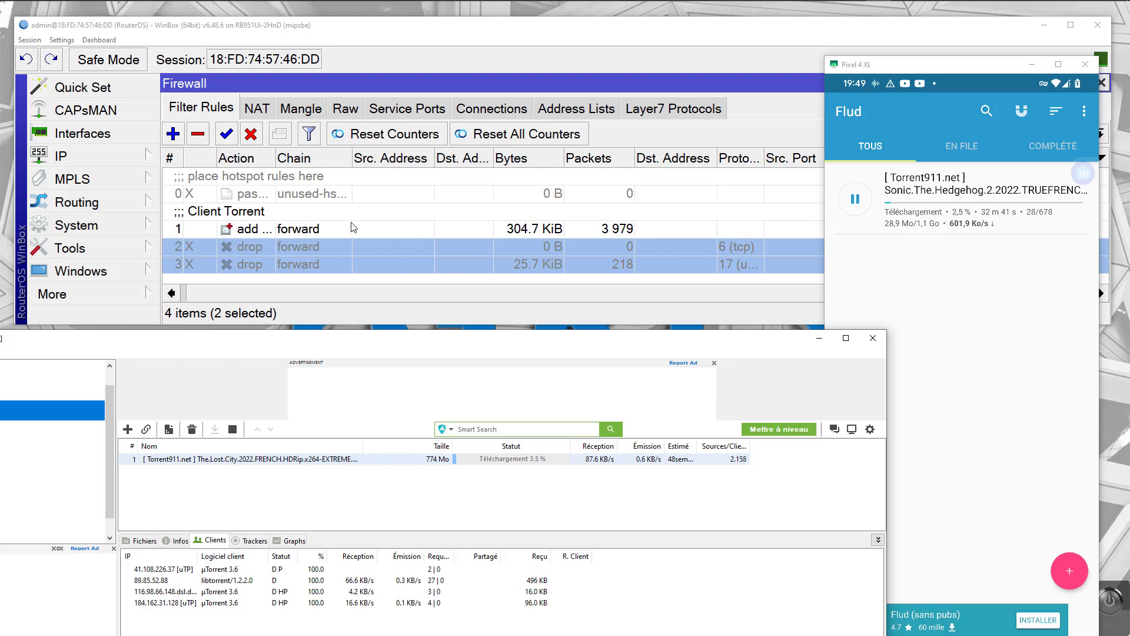
Inspect the Client Torrent rule's counters and the client addresses it has added to the address list.
left_click(301, 223)
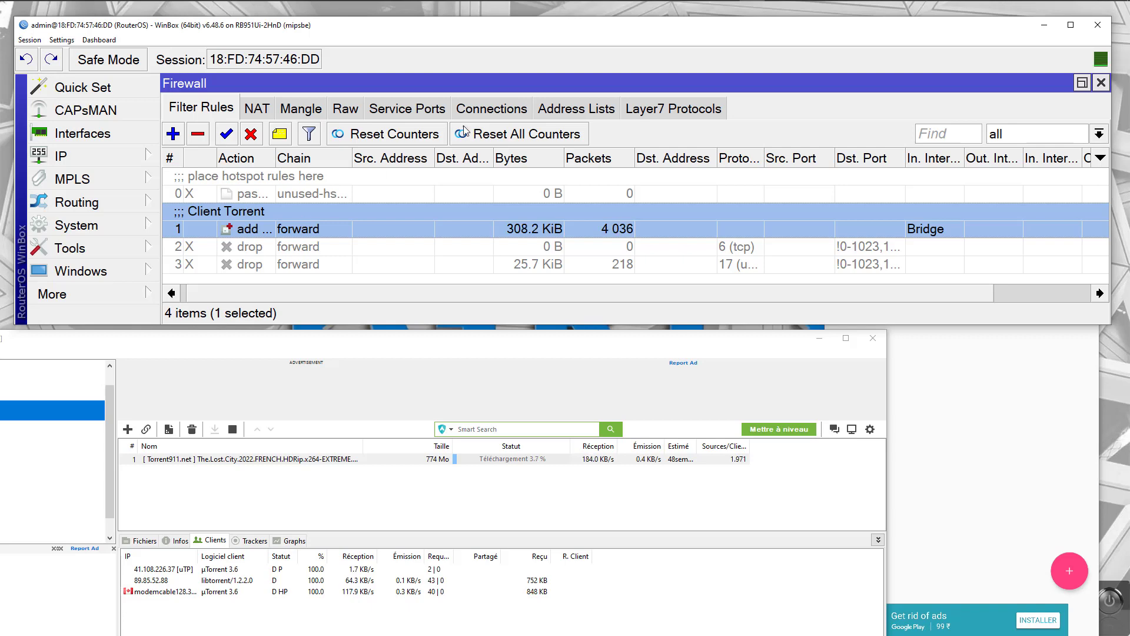
left_click(548, 112)
left_click(333, 198)
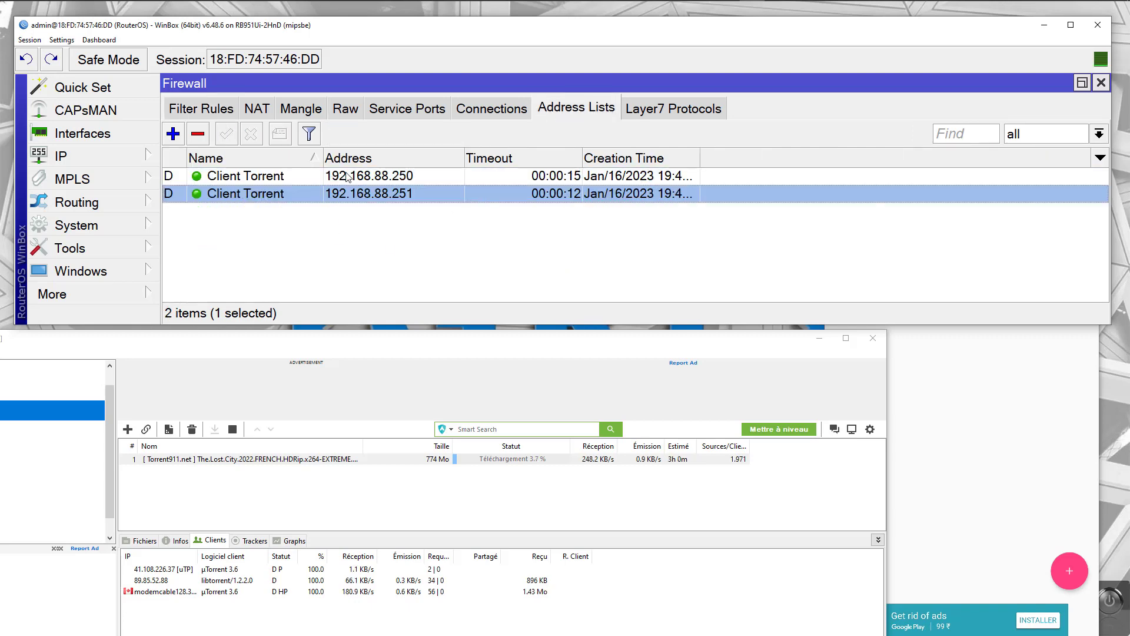
left_click(349, 177)
left_click(349, 202)
left_click(354, 176)
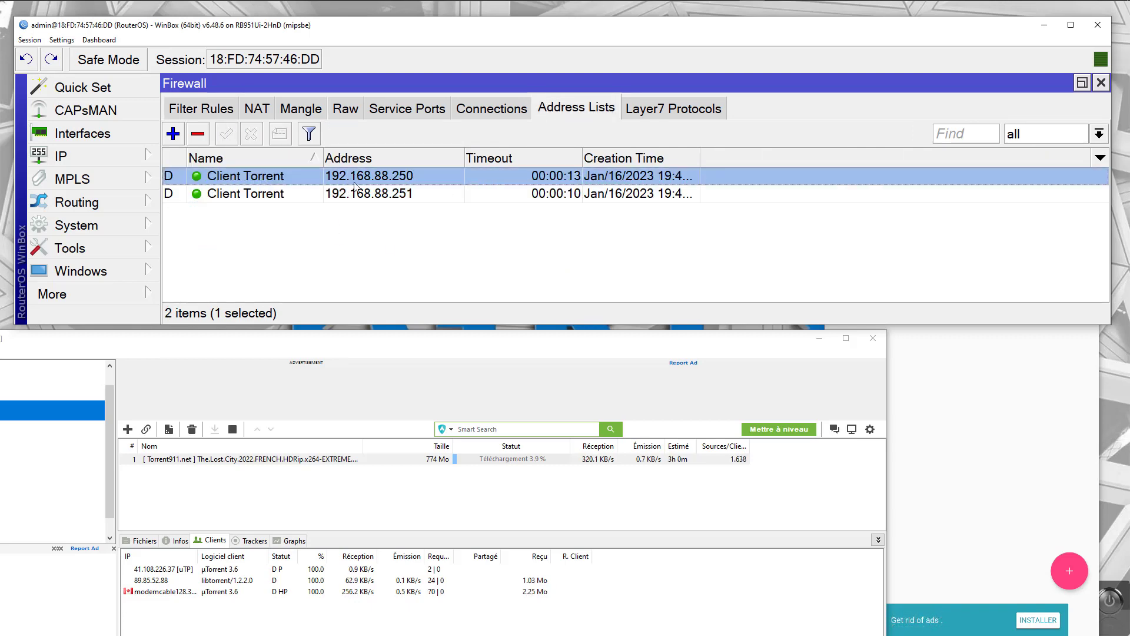
Enable both the TCP and UDP drop rules in the firewall filter rules.
left_click(227, 112)
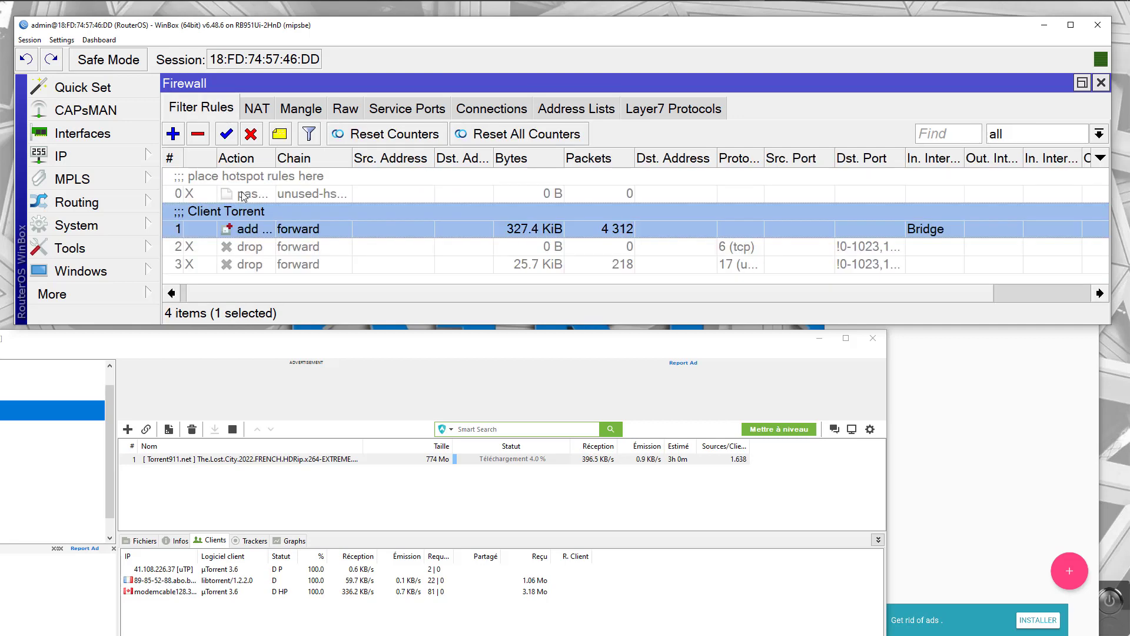
left_click(262, 247)
left_click(262, 262, "shift")
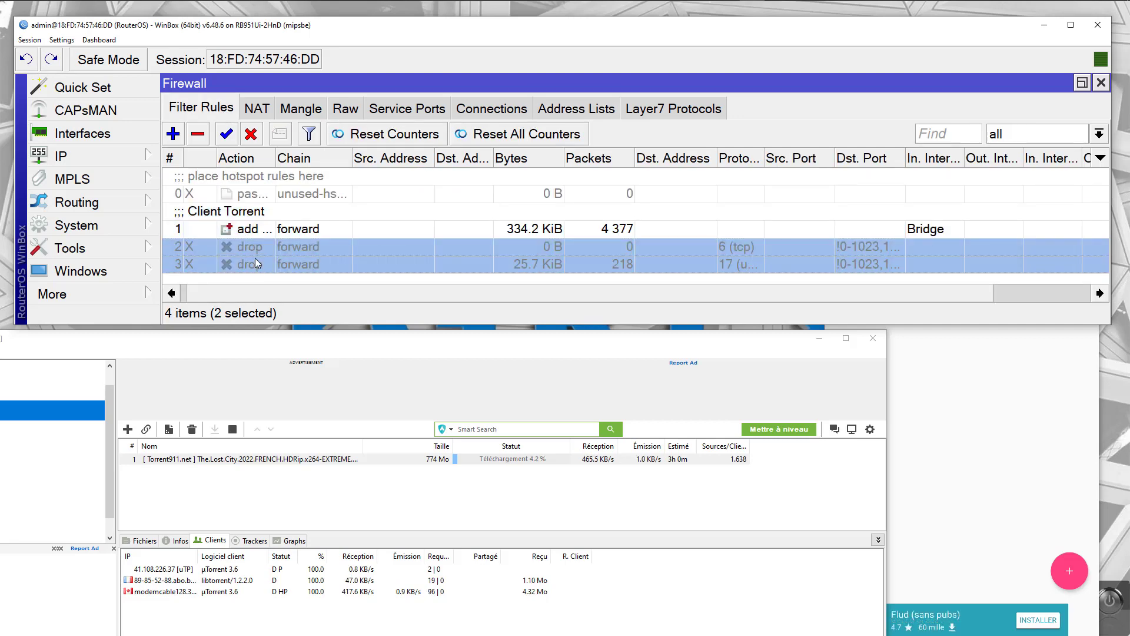
left_click(227, 134)
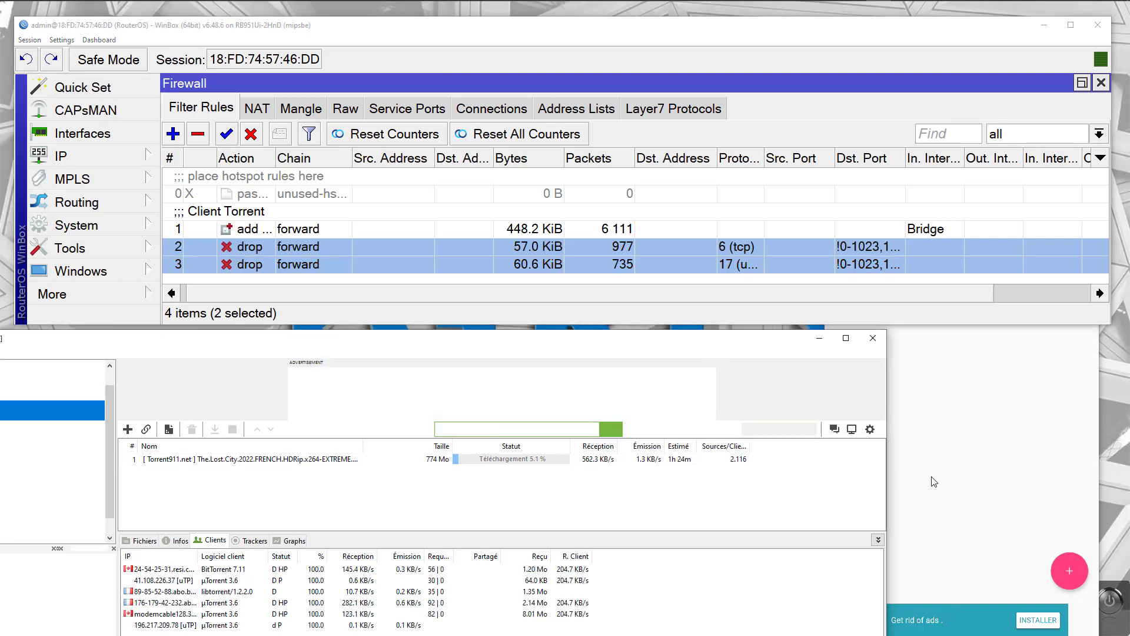
Compare the download speeds in Flud on the phone and in µTorrent with the drop rules active.
left_click(992, 302)
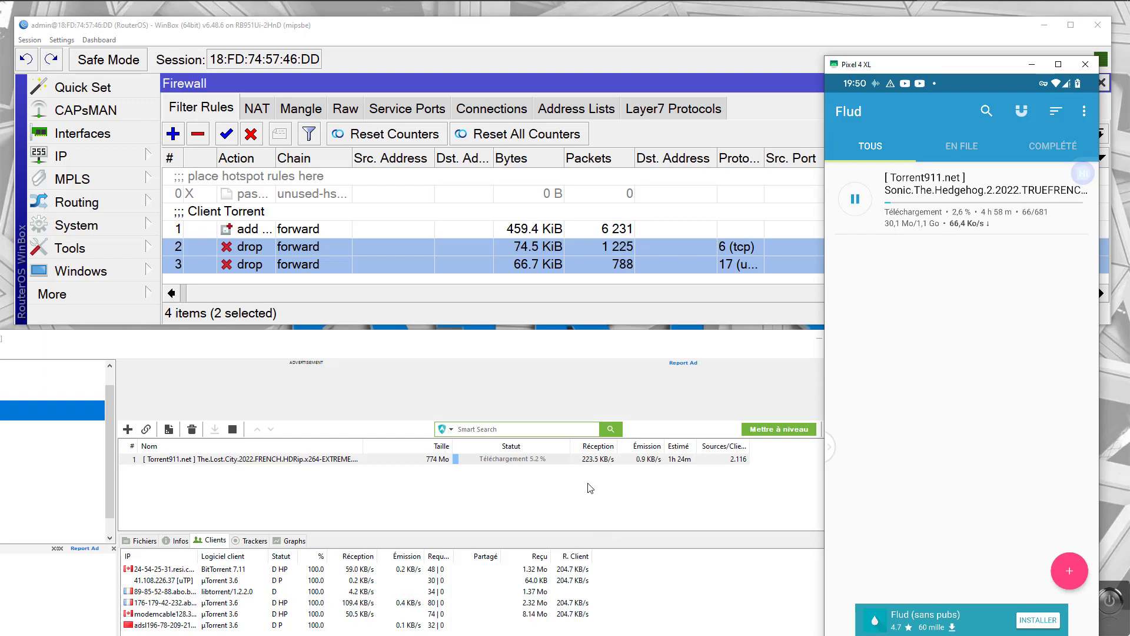
left_click(597, 465)
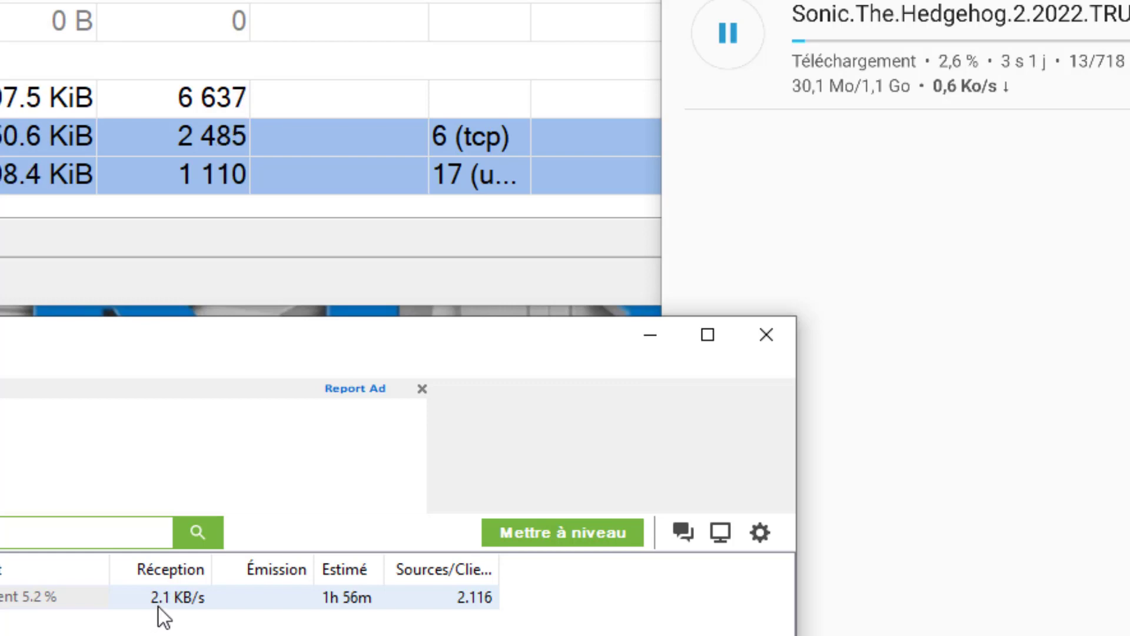
left_click(974, 123)
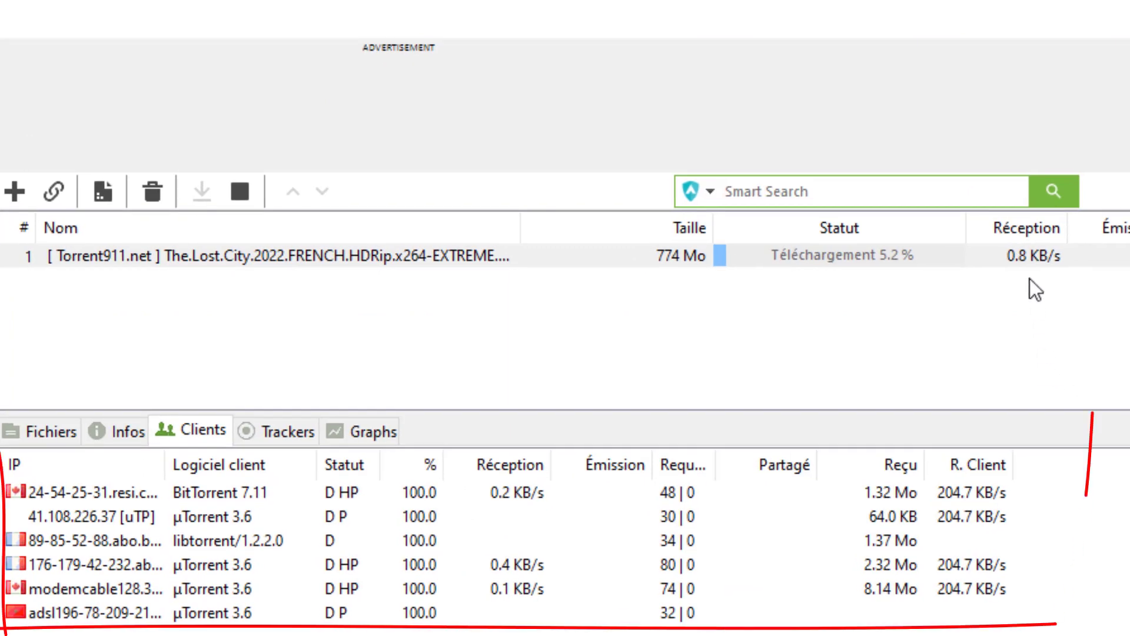
left_click(1023, 265)
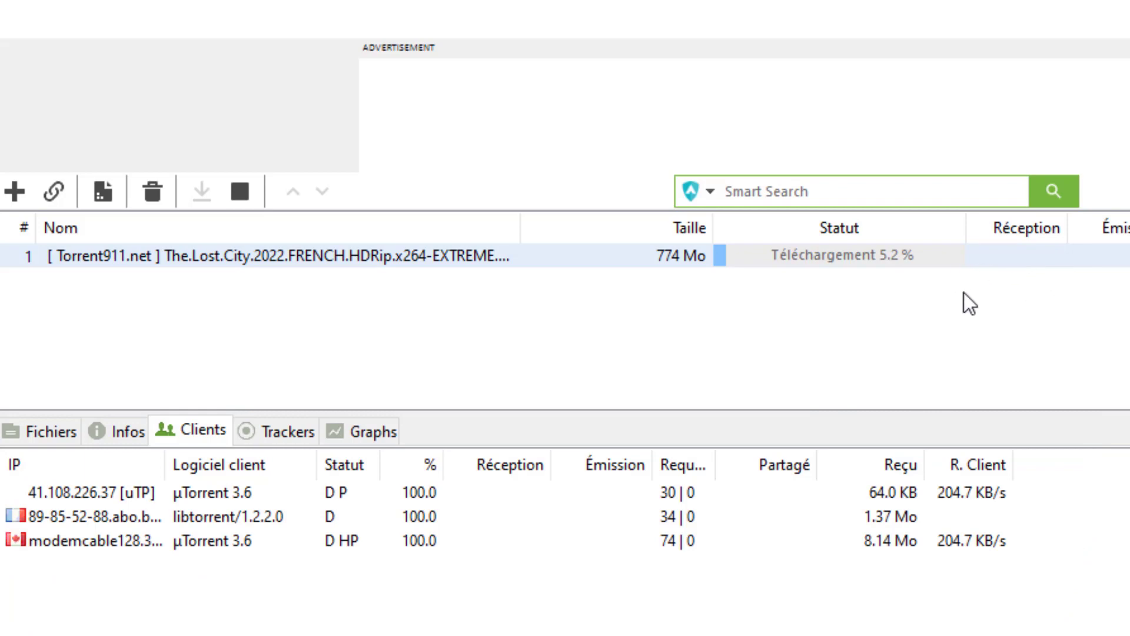
Examine the connected peers of the torrent in µTorrent's client list for remaining transfer activity.
left_click(189, 511)
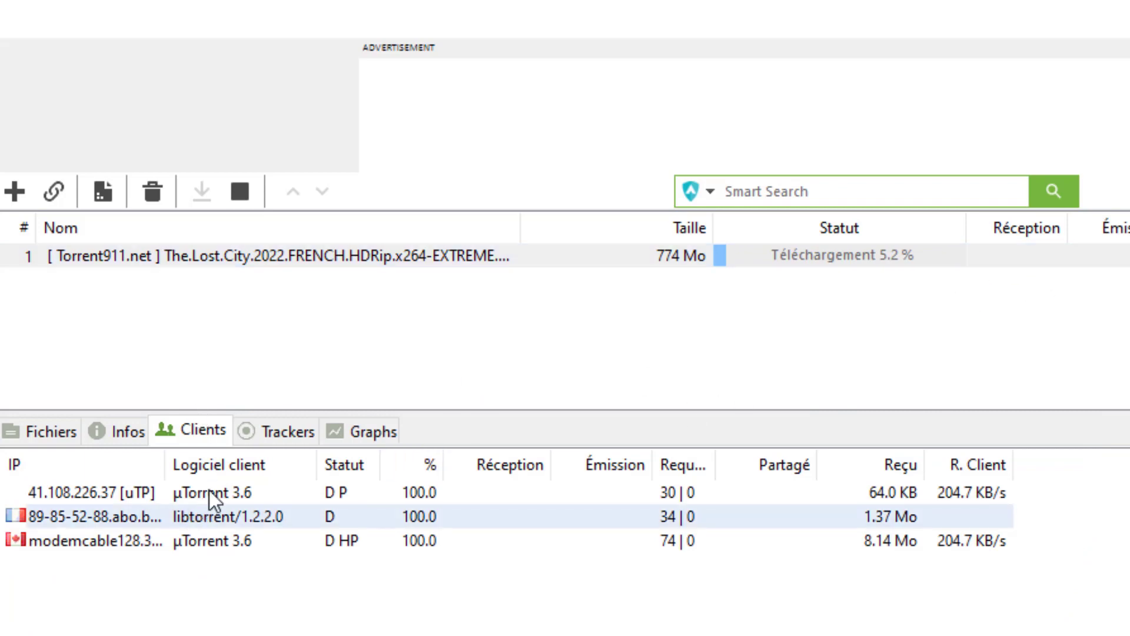
left_click(210, 491)
left_click(242, 533)
left_click(245, 510)
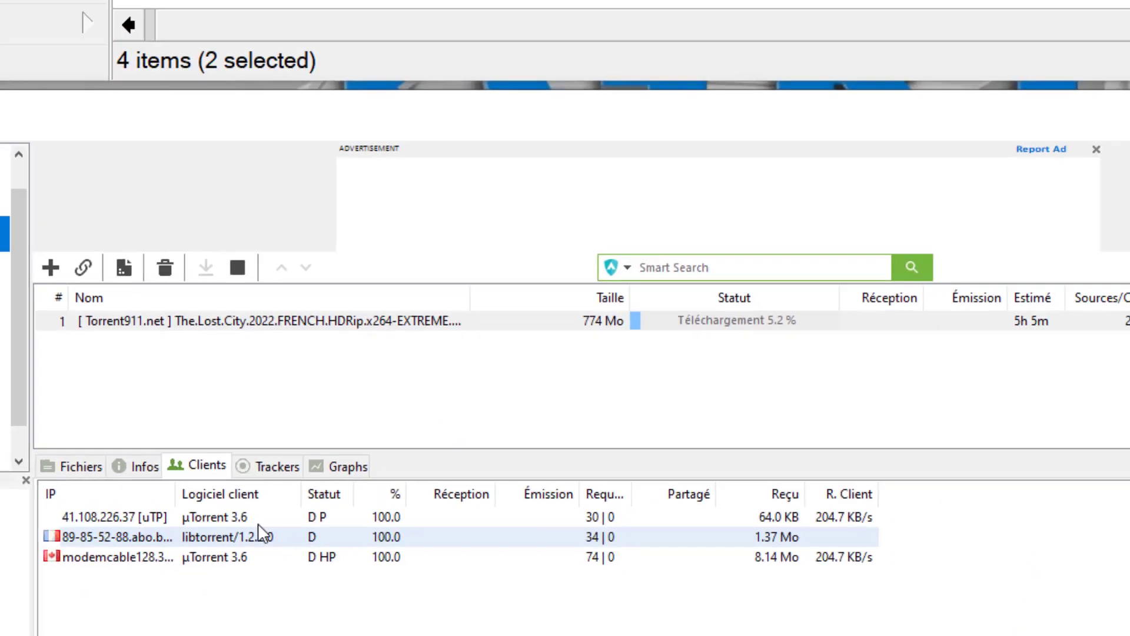